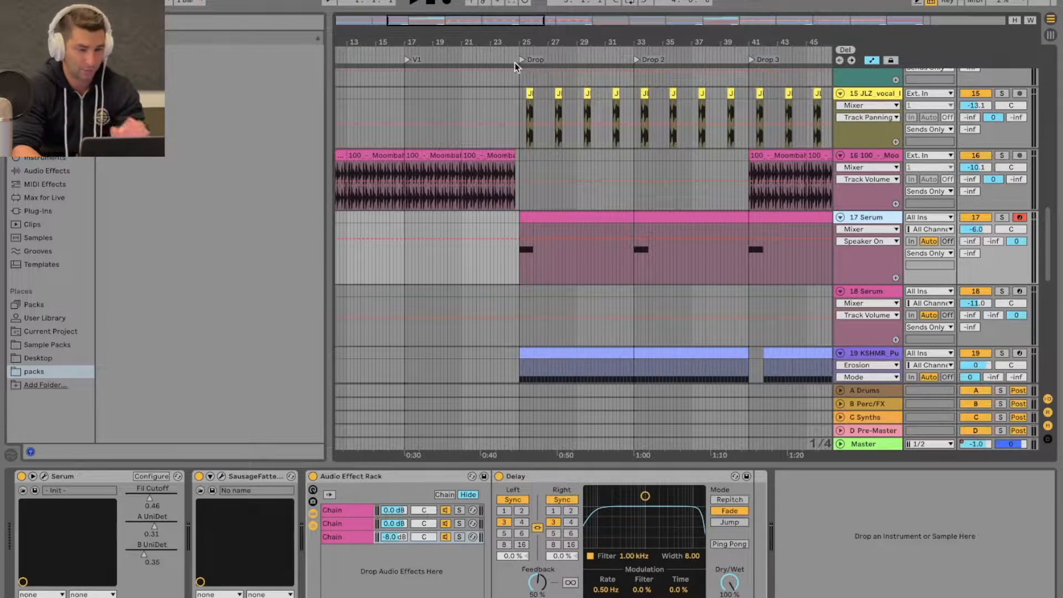
Solo track 17 Serum and play it from the first Drop marker.
click(501, 53)
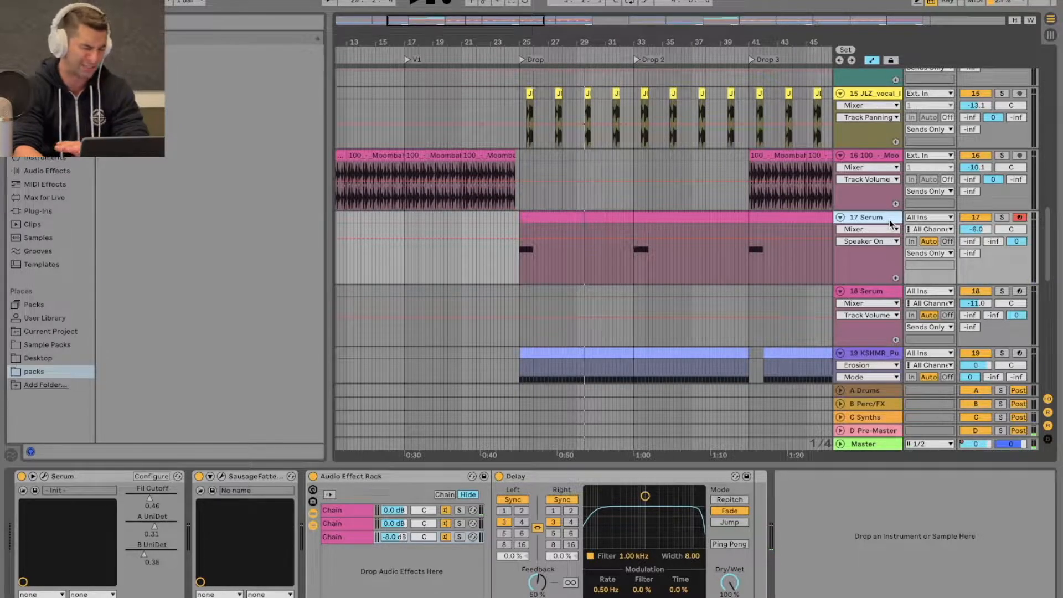
click(1003, 217)
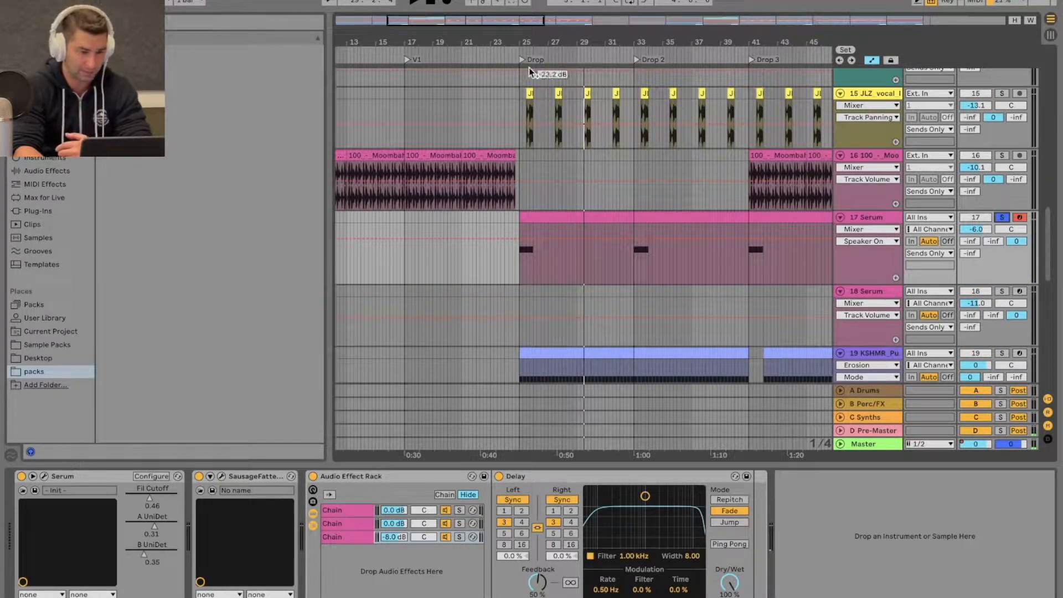
drag(518, 38, 518, 55)
click(514, 51)
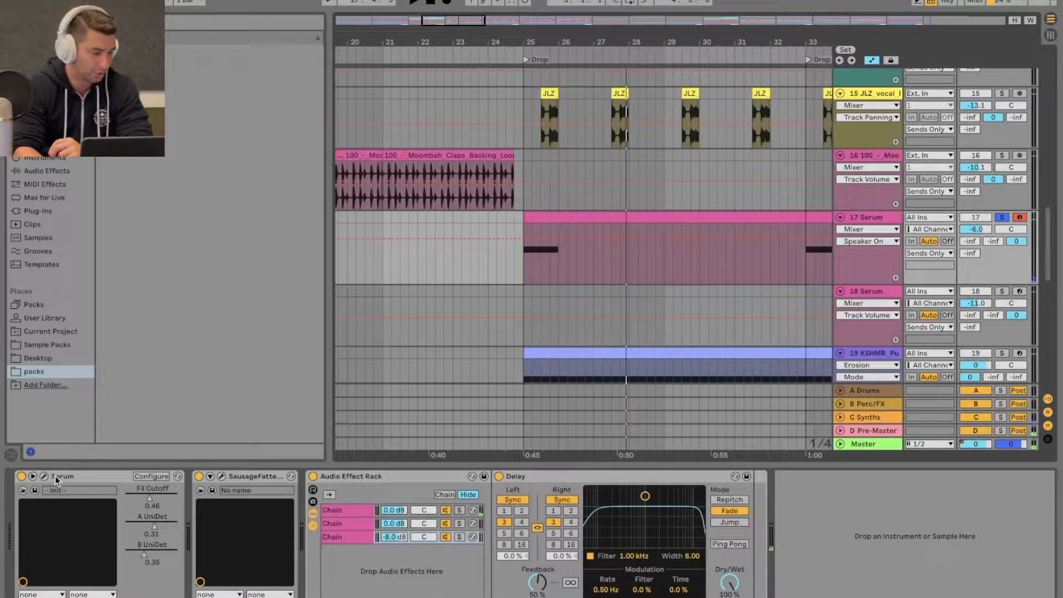
Bypass the Audio Effect Rack and Sausage Fattener on the Serum track and open the Serum synth.
click(313, 476)
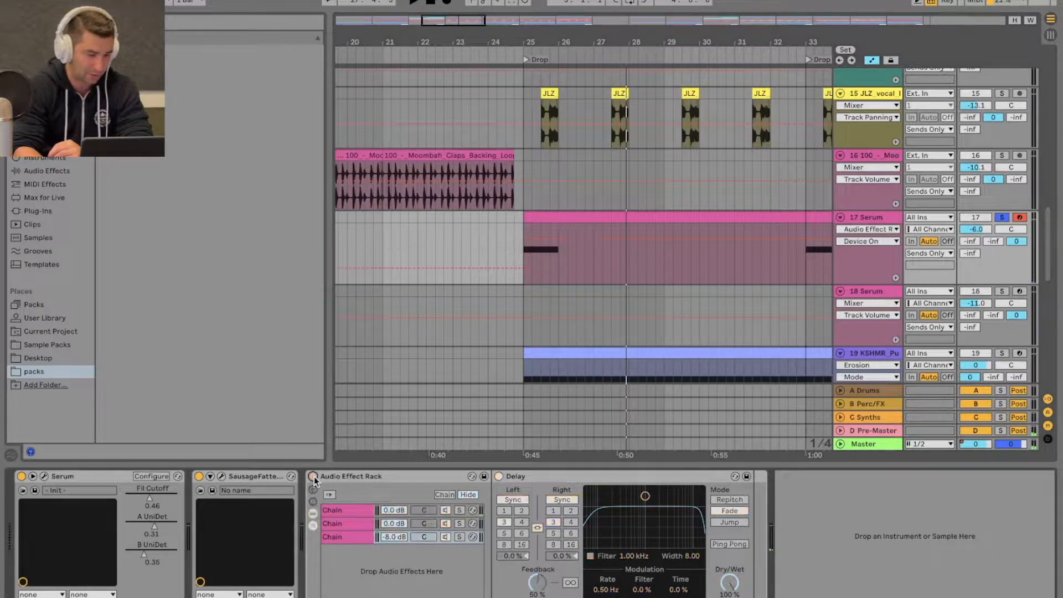
click(199, 476)
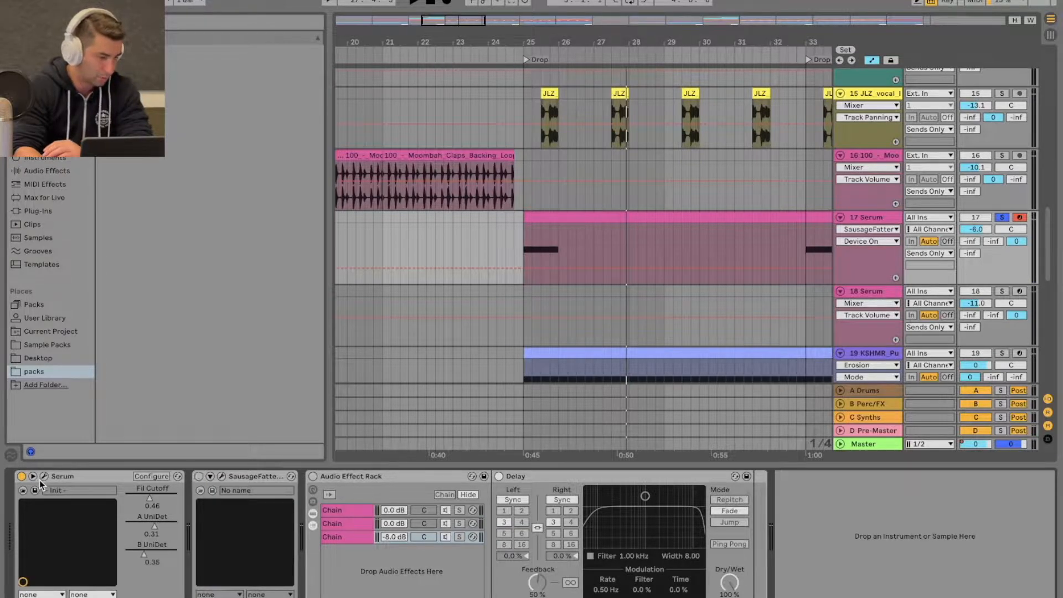
click(44, 476)
Turn off oscillator B and check oscillator A's wavetable in the Analog category.
click(287, 58)
mouse_move(238, 77)
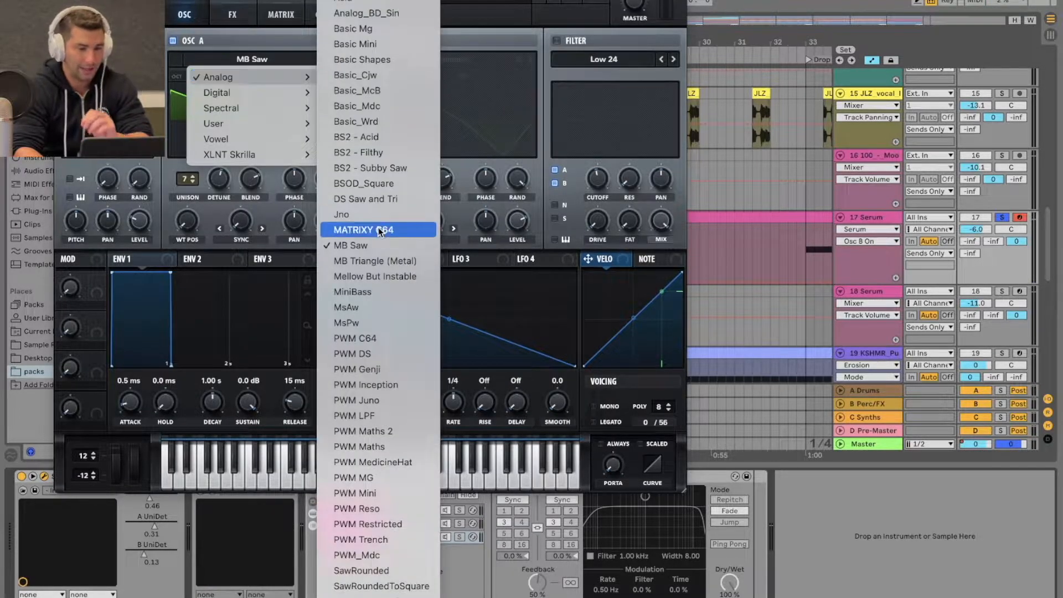
click(494, 81)
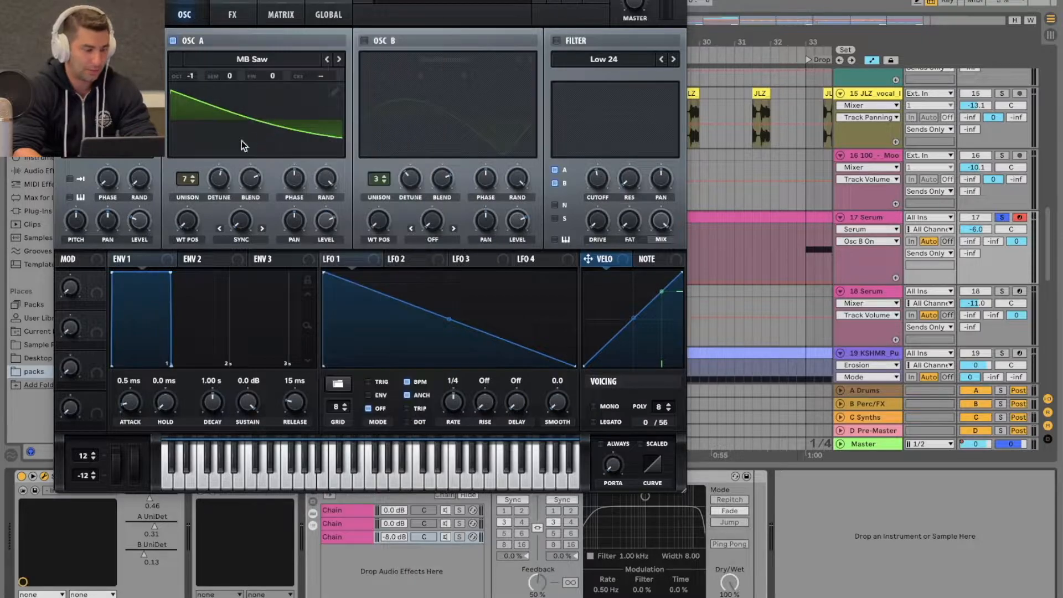
Reduce oscillator A's unison to 1 voice and its detune to 0.
drag(185, 179, 182, 243)
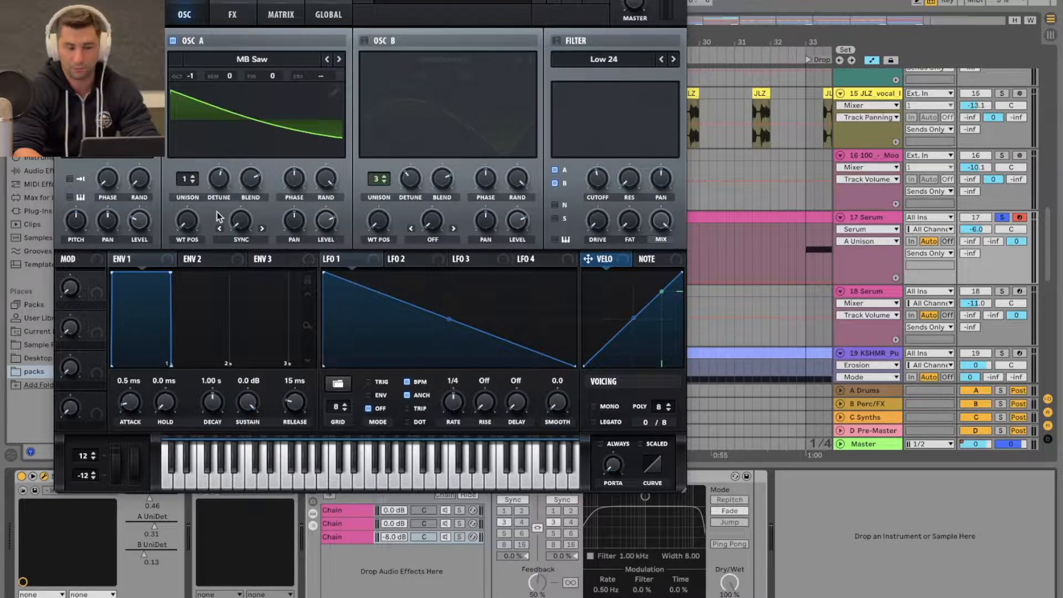
drag(217, 184, 211, 239)
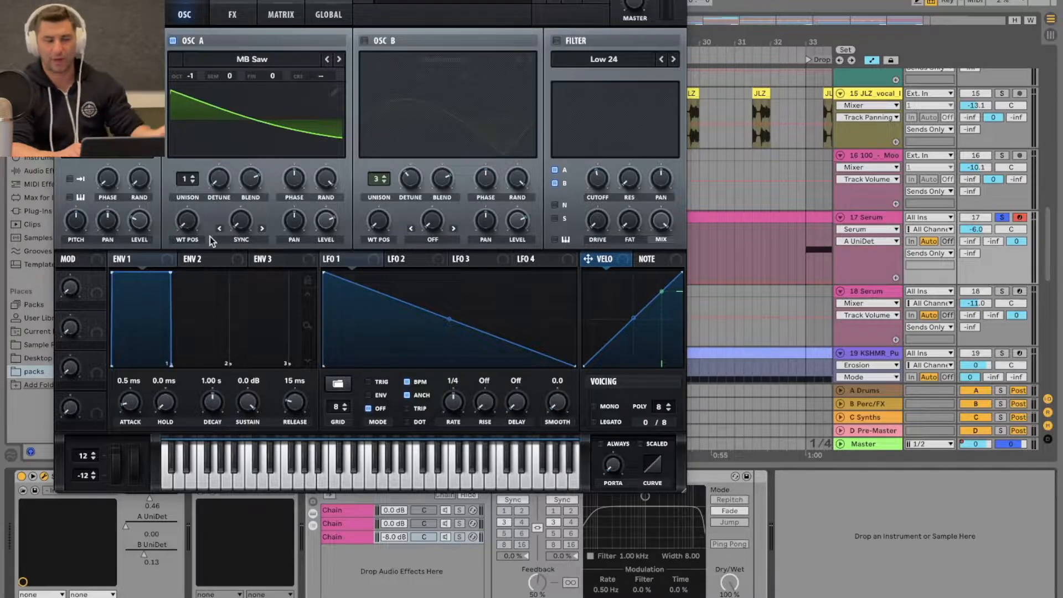
Raise oscillator A's unison to 7 voices and its detune to 0.31.
drag(188, 178, 190, 162)
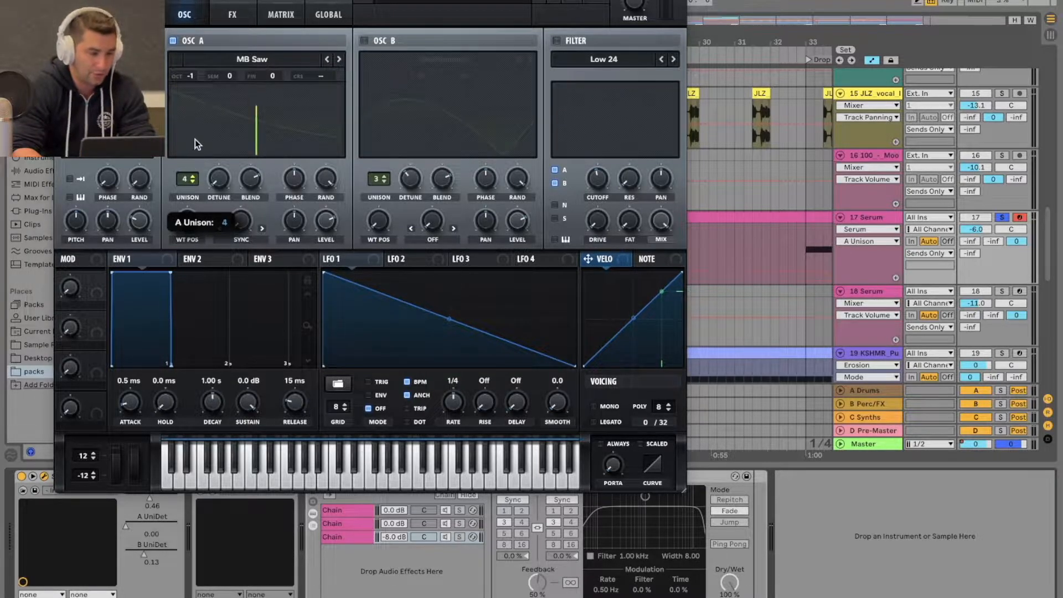
drag(198, 123, 199, 111)
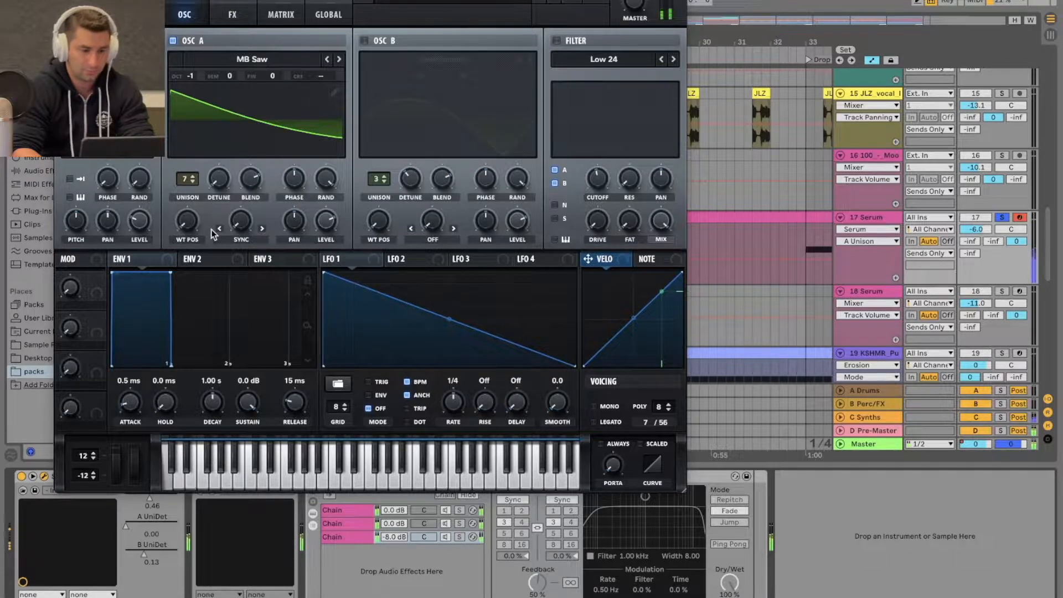
click(220, 177)
drag(220, 178, 221, 85)
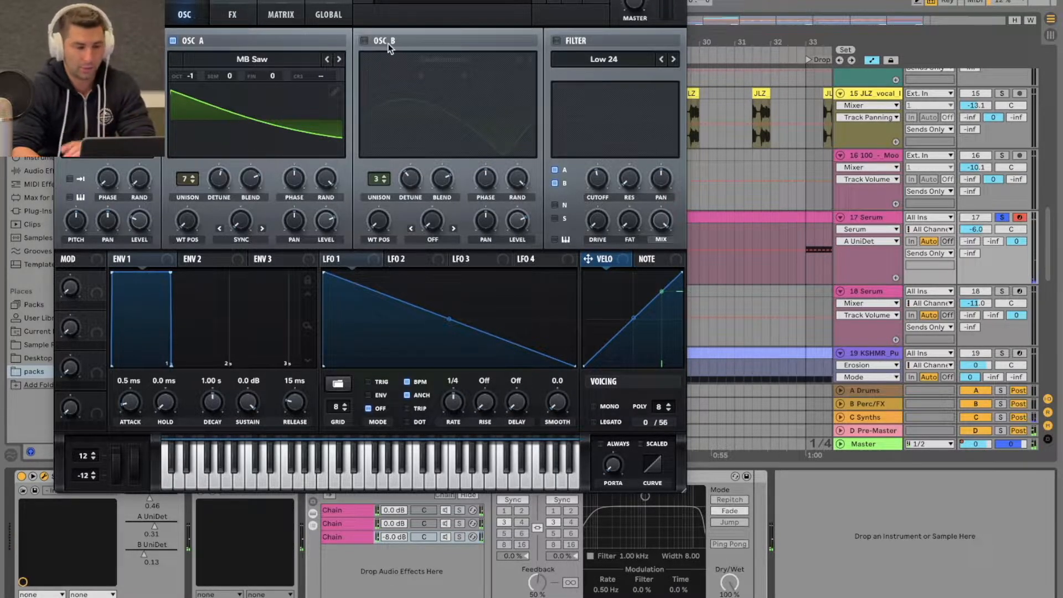
Turn on oscillator B and check its wavetable in the Analog category.
click(363, 40)
click(430, 58)
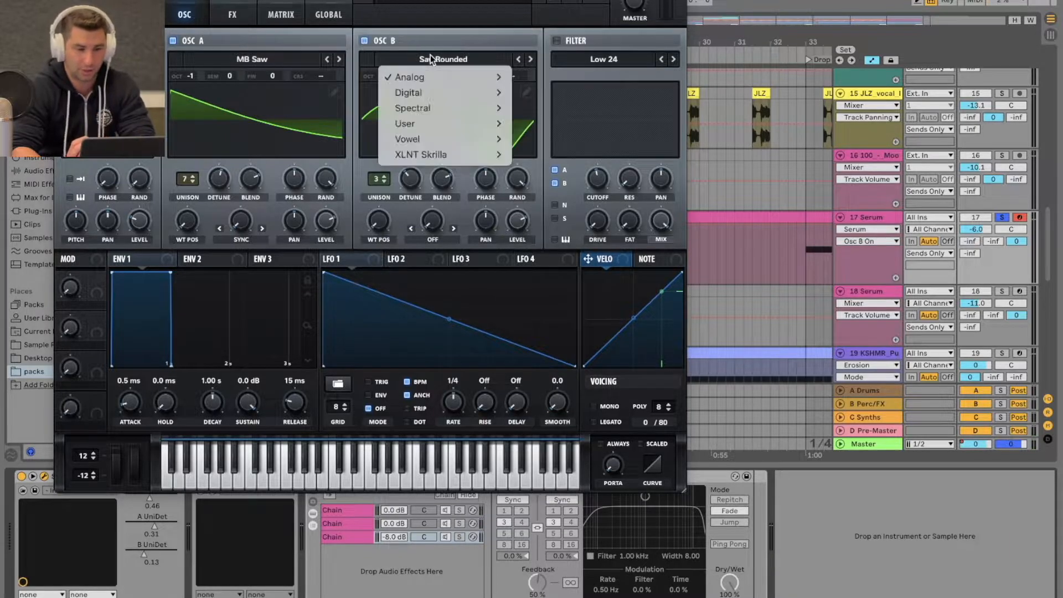
mouse_move(433, 77)
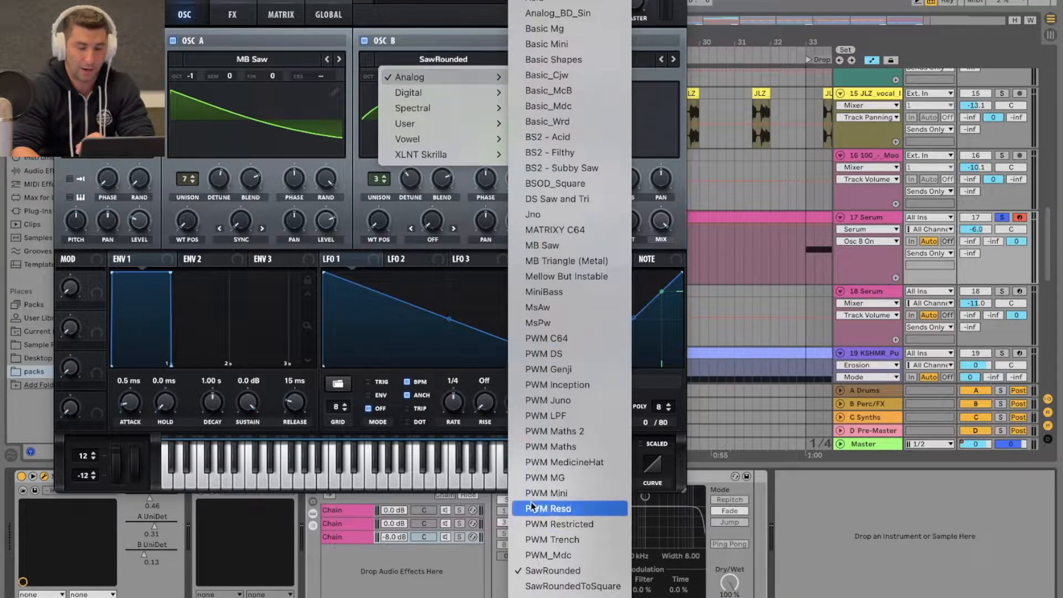
click(431, 15)
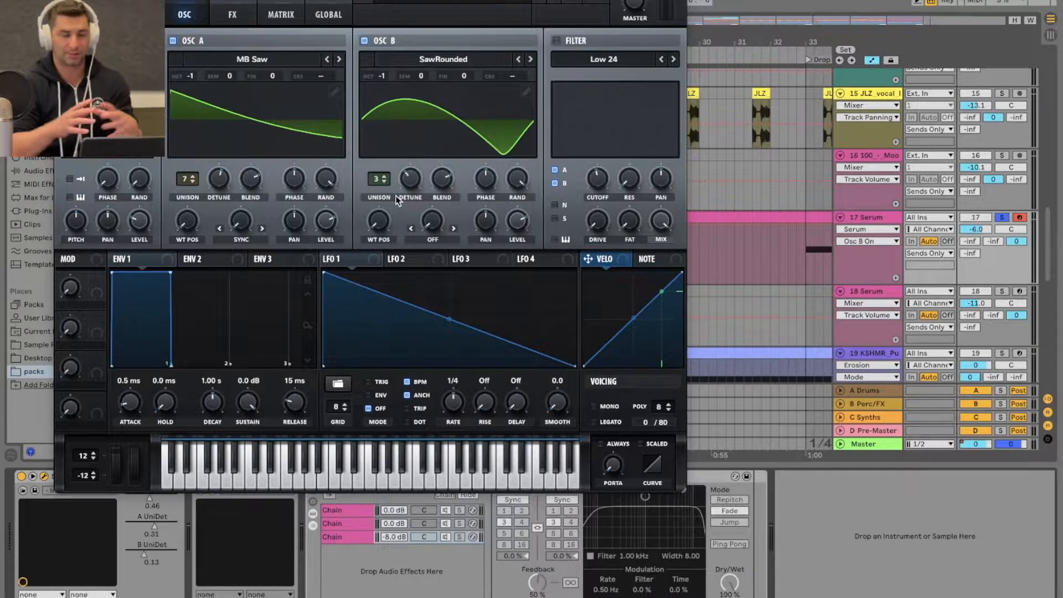
Check oscillator B's detune, audition notes with the oscillator on and off, and leave it on.
click(415, 182)
key(d)
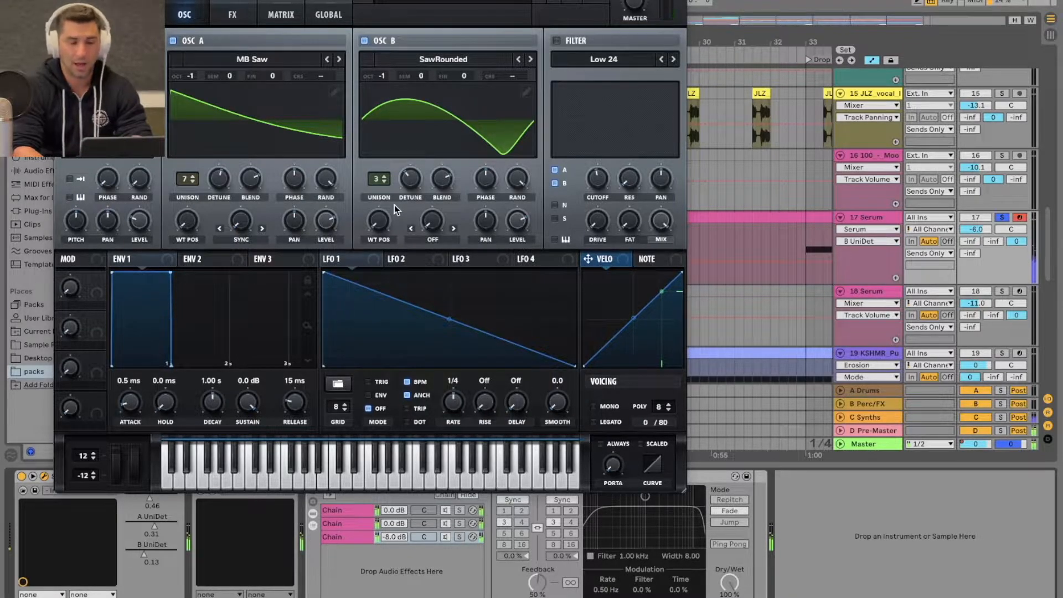
click(366, 40)
key(d)
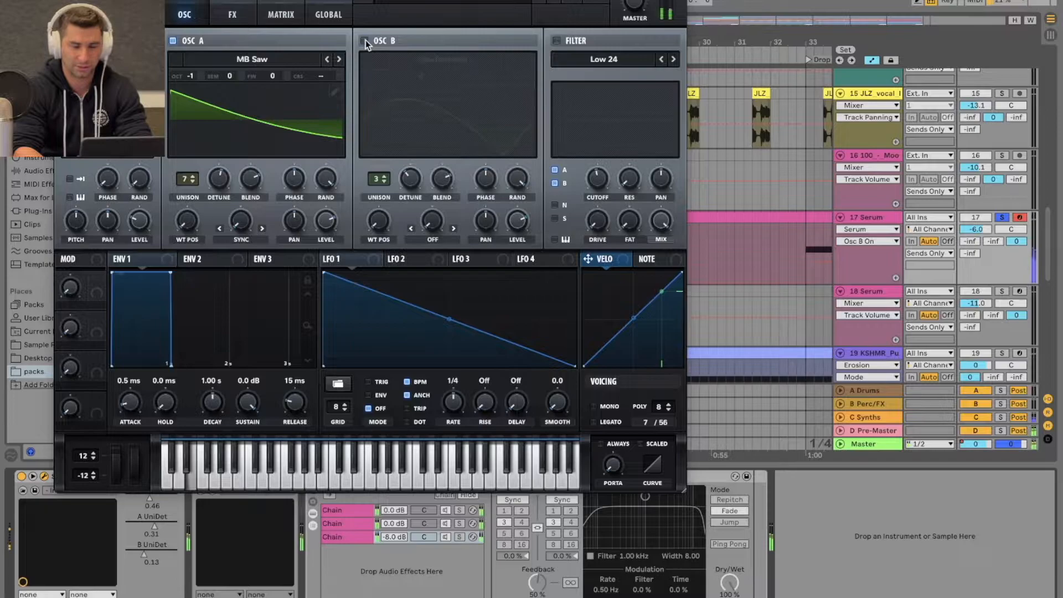
click(365, 40)
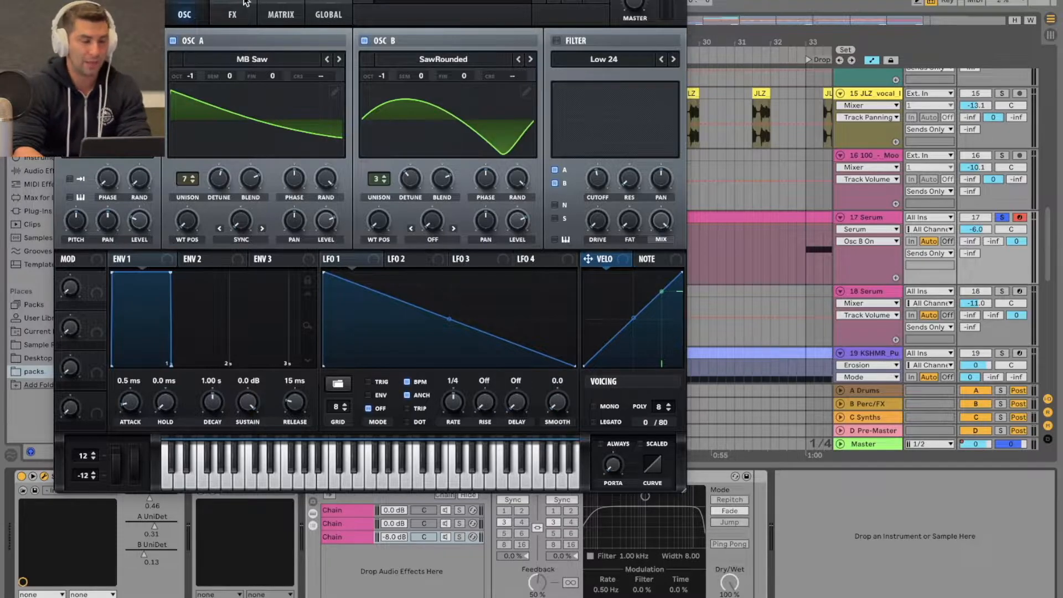
Enable Serum's Hyper/Dimension and Distortion effects, check Hyper's rate and detune, and hide the synth window.
click(232, 15)
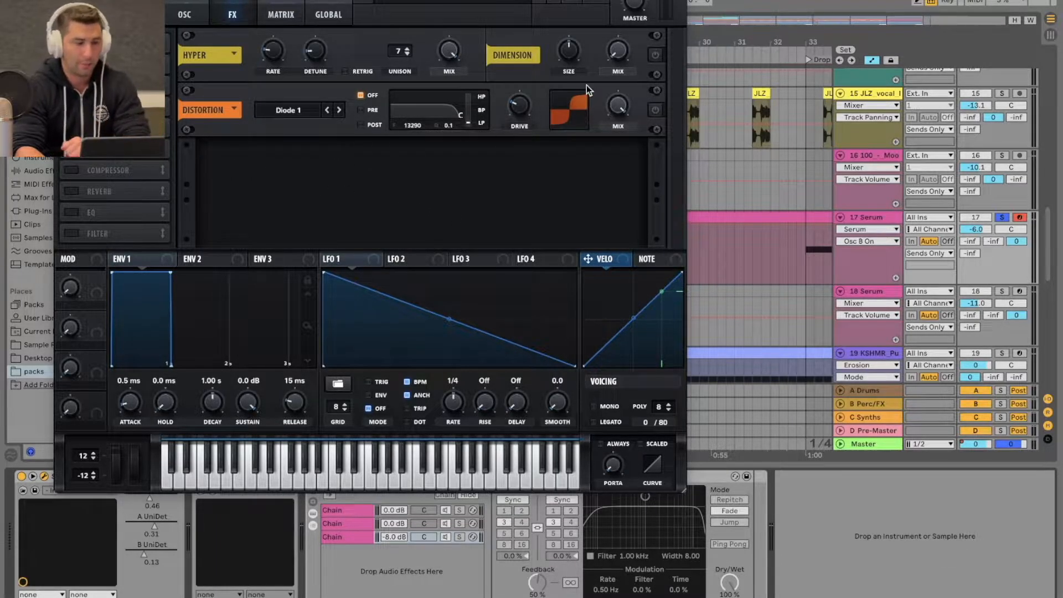
click(655, 55)
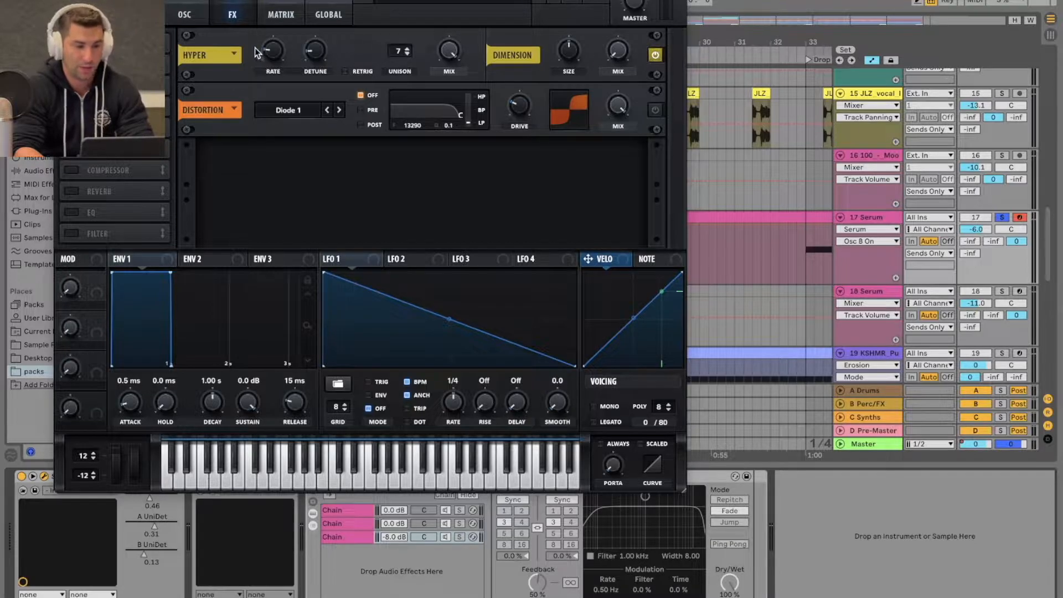
click(279, 60)
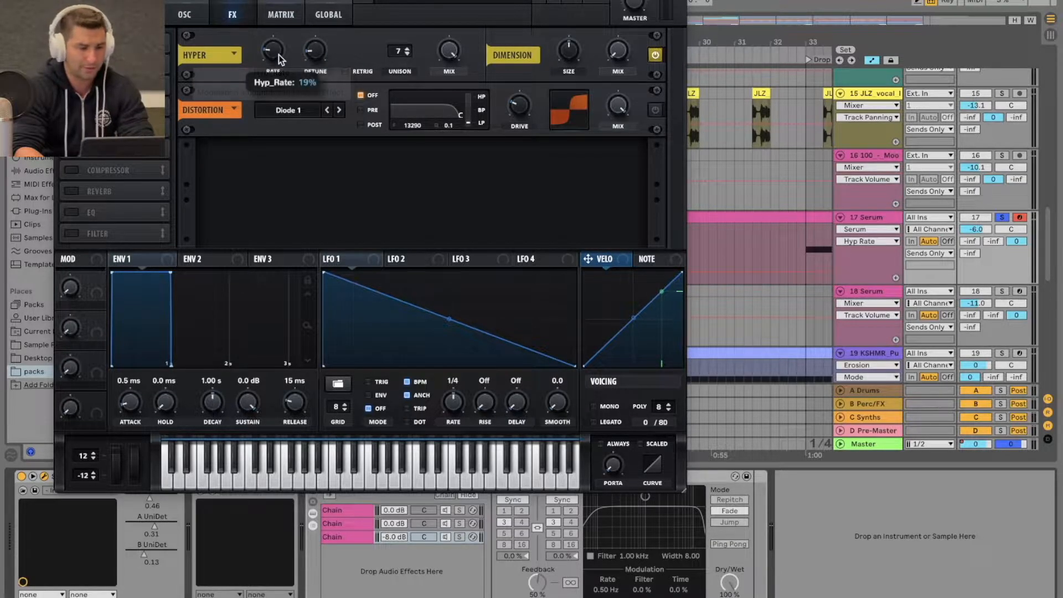
click(316, 53)
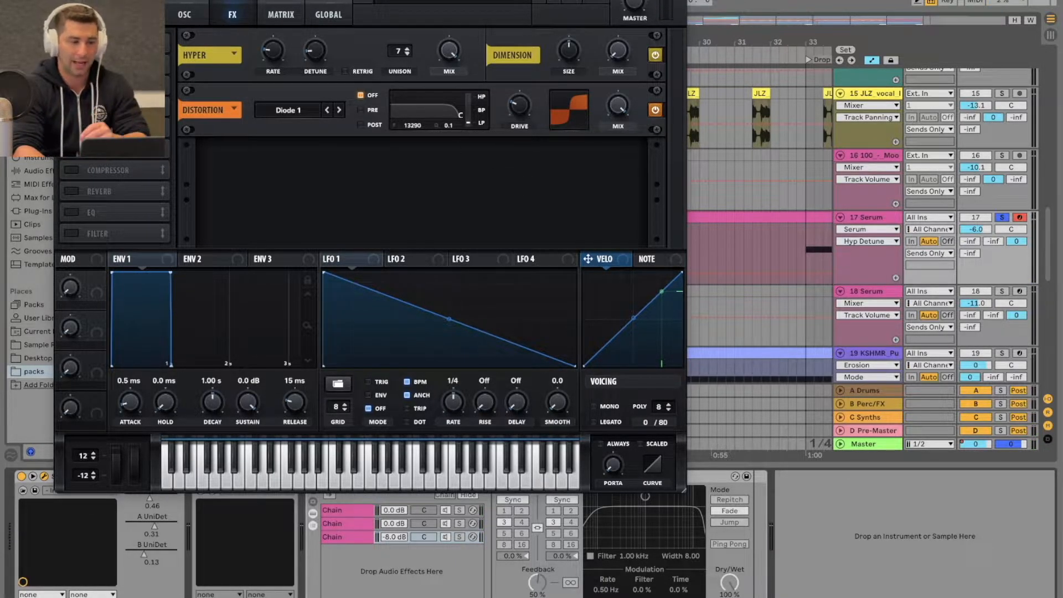
key(ctrl+alt+p)
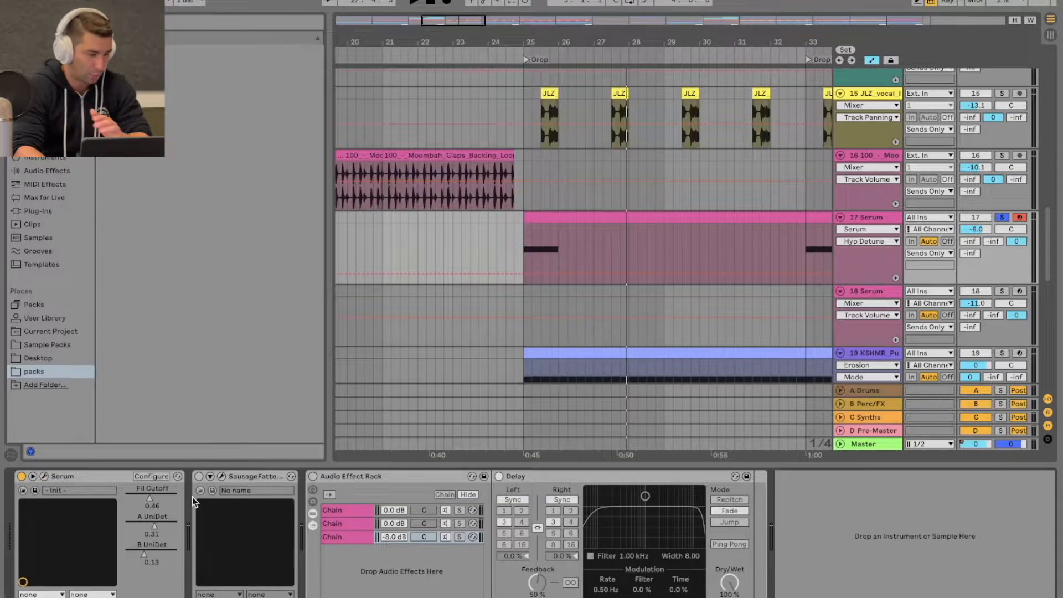
Enable Sausage Fattener on the Serum track, check its Fatness setting, and close its window.
click(199, 477)
click(224, 478)
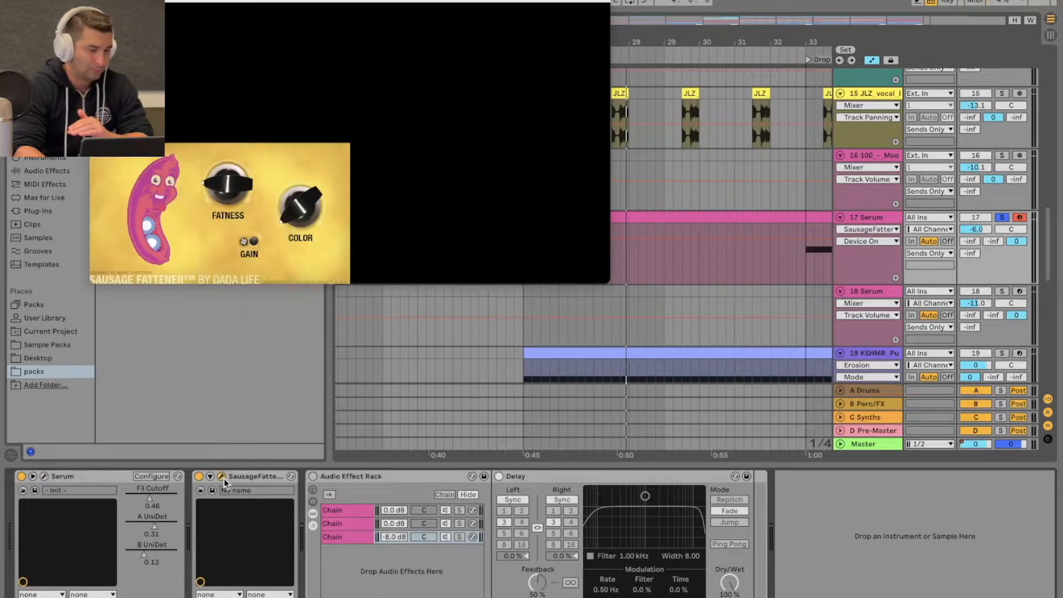
click(231, 186)
drag(322, 64, 324, 72)
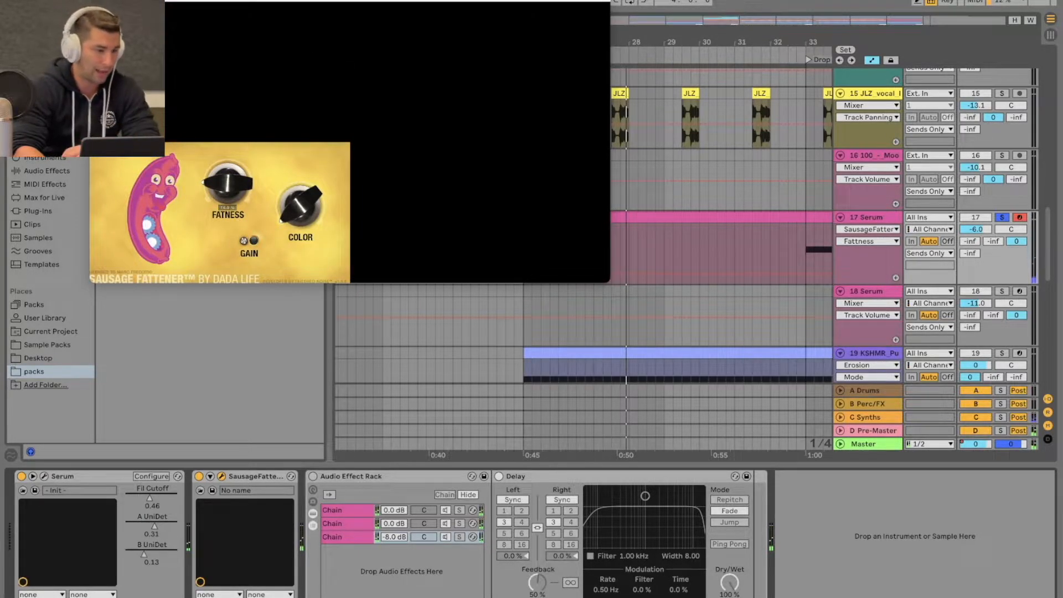
click(97, 1)
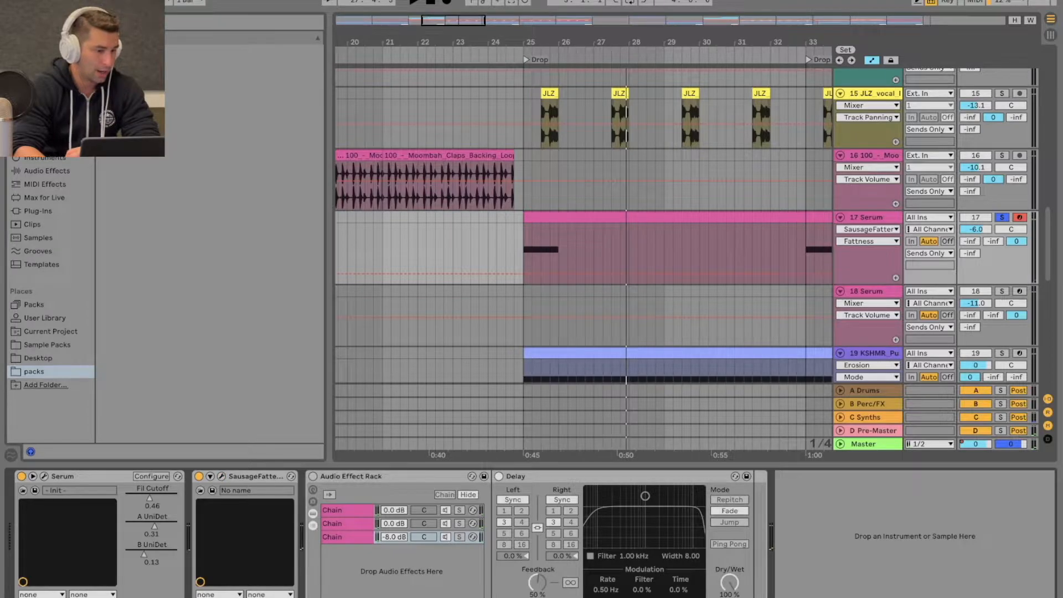
Browse the Saturator presets among the audio effects and highlight A Bit Warmer.adv.
click(65, 169)
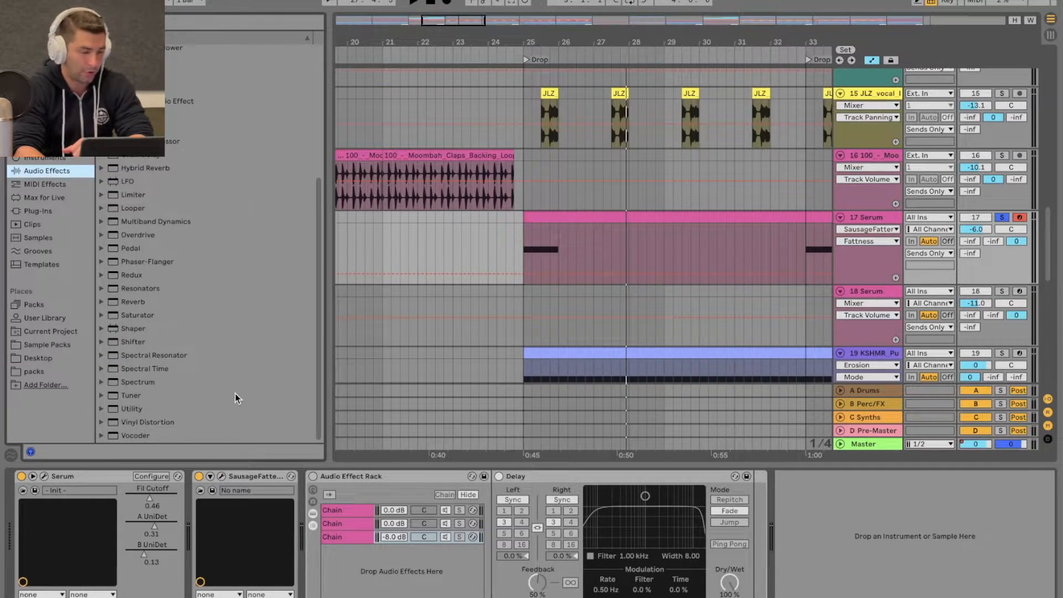
click(102, 315)
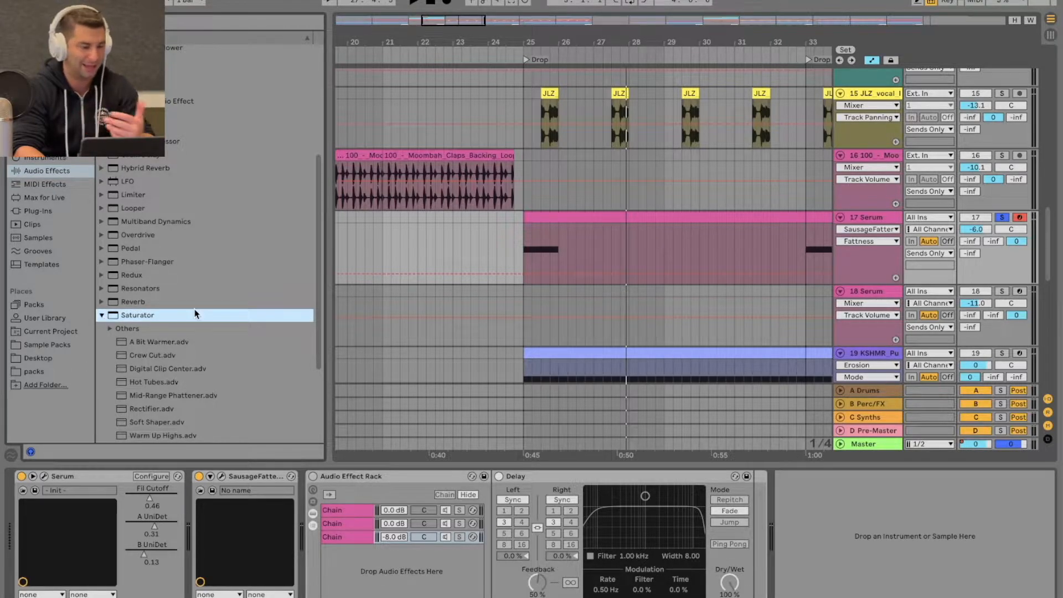
scroll(195, 314, down, 3)
click(185, 237)
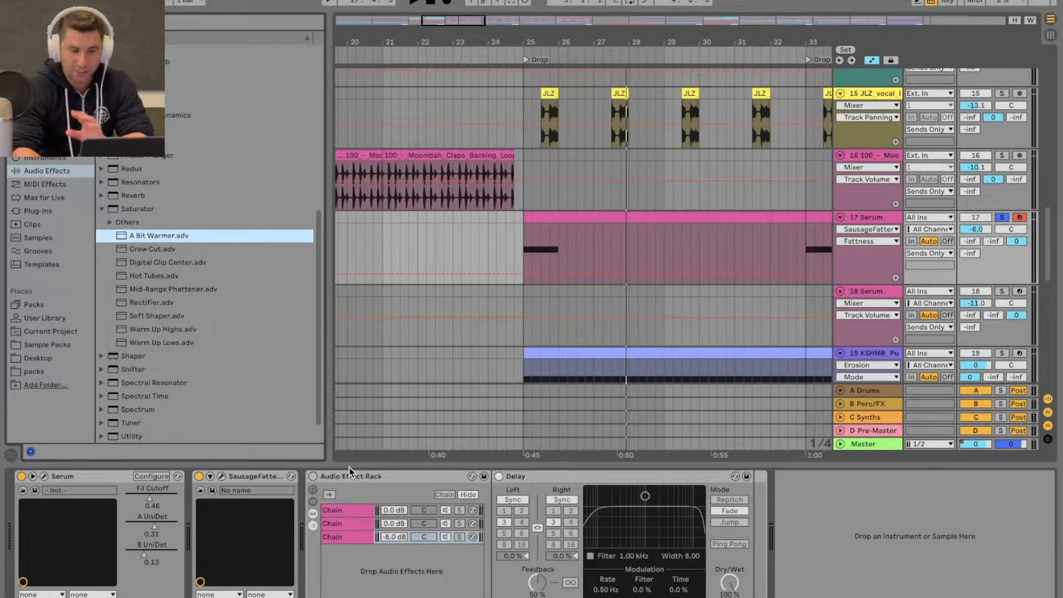
View the devices on the Audio Effect Rack's first chain and collapse the rack.
click(372, 481)
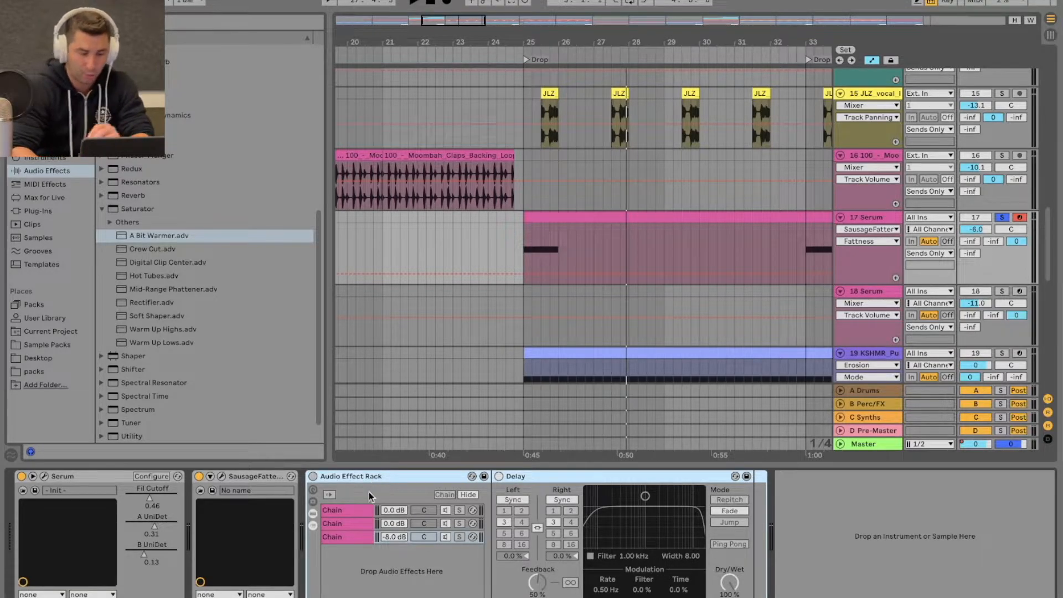
click(359, 511)
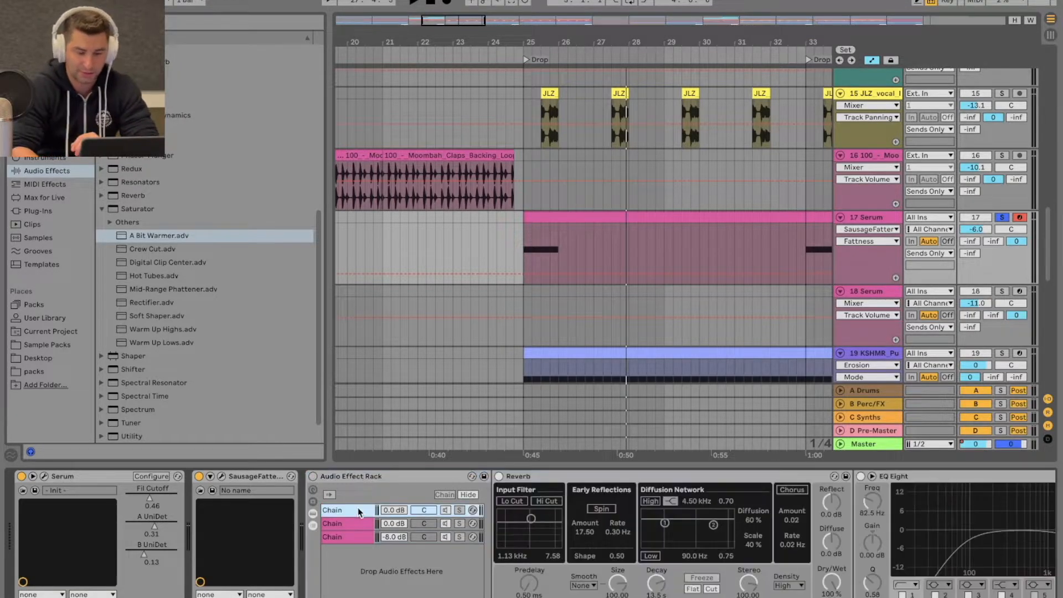
double_click(360, 475)
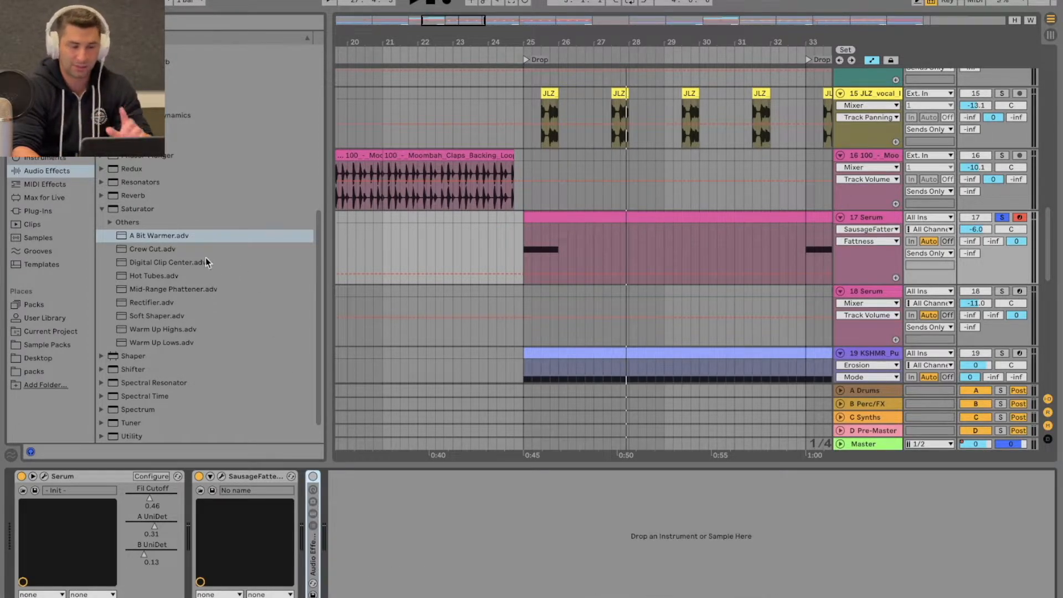
Add a Reverb after the collapsed rack on the Serum track and group it into a new rack.
double_click(142, 201)
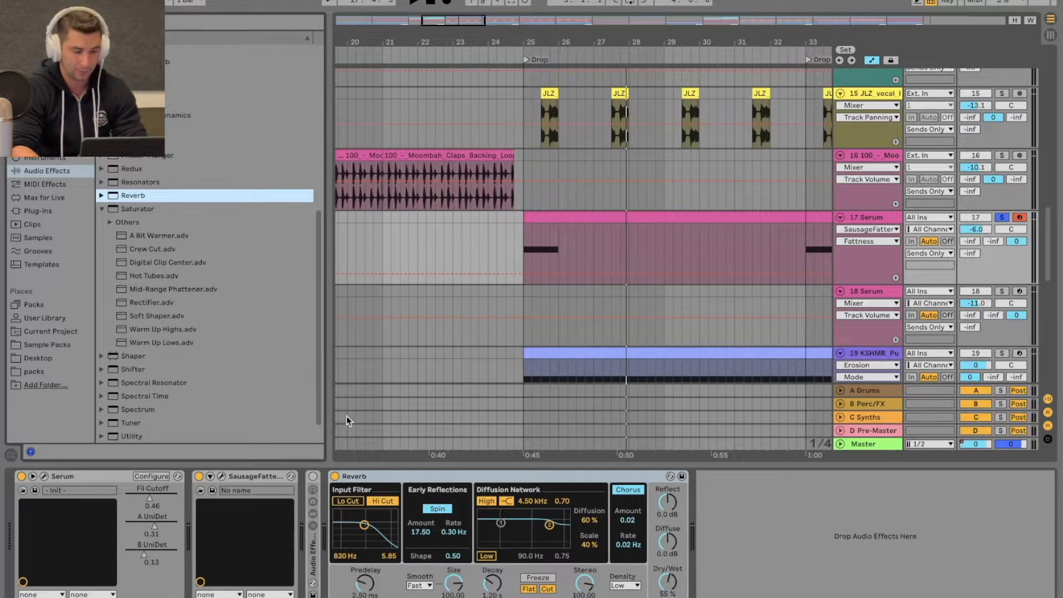
right_click(361, 476)
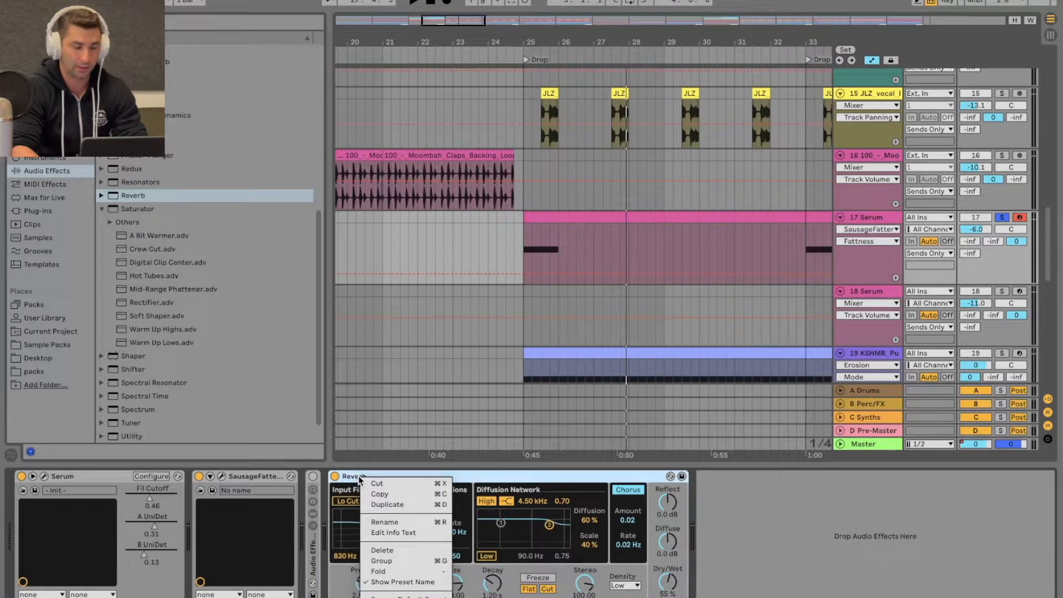
click(382, 561)
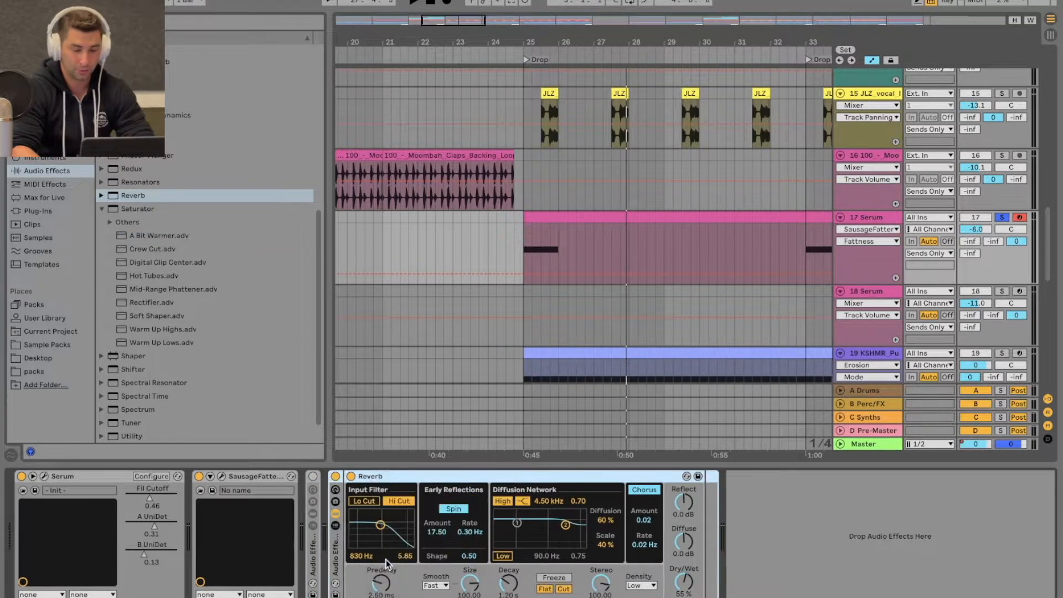
Show the new rack's chain list, add a second chain beside the Reverb chain, and turn the Reverb fully wet.
click(336, 526)
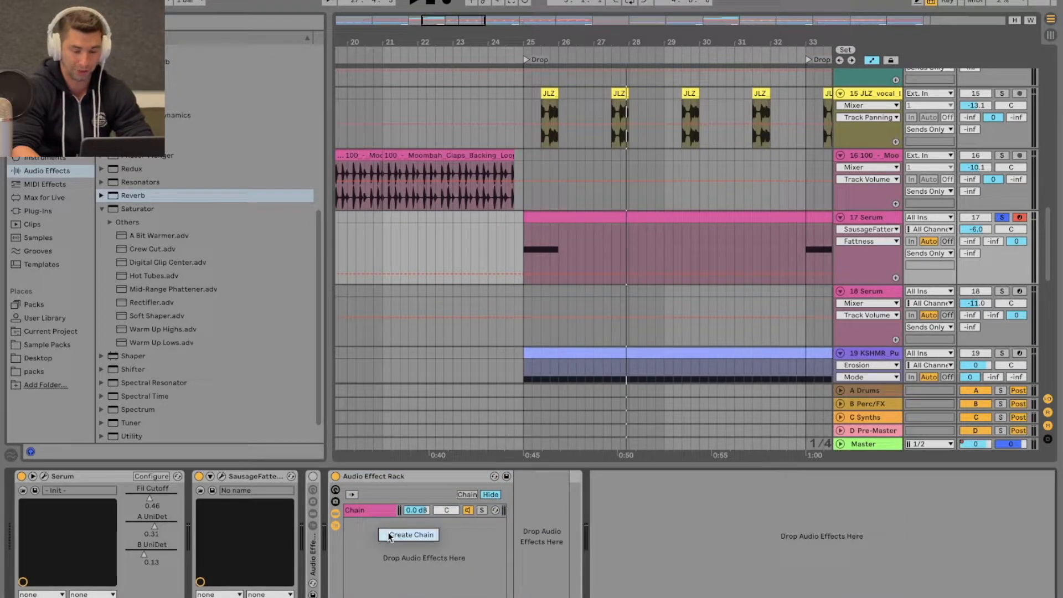
click(410, 535)
drag(860, 585, 861, 588)
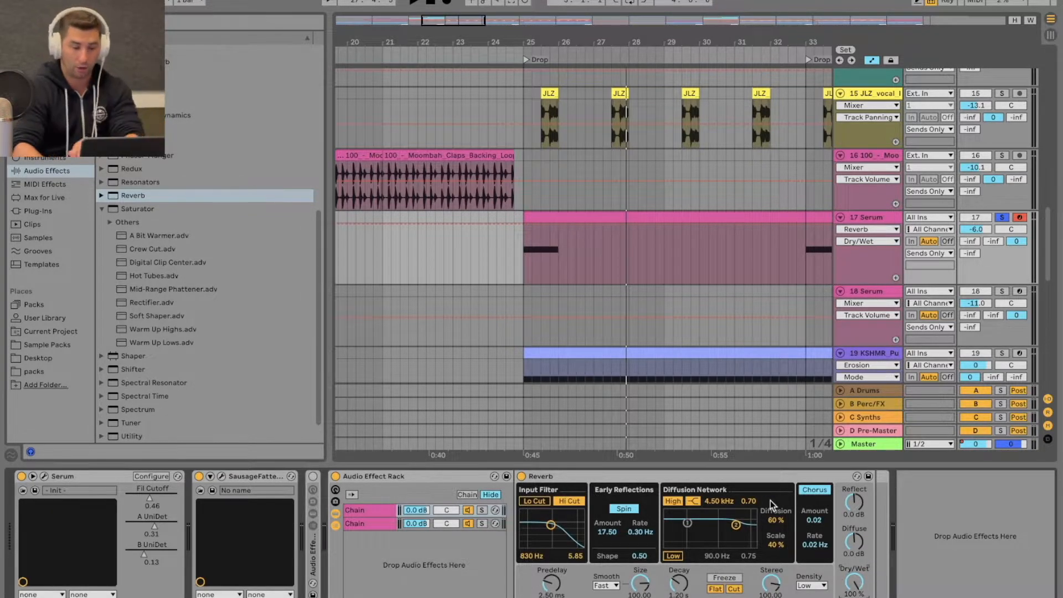
Audition the new rack's Reverb chain and dry chain, each soloed and then combined, from the Drop at bar 25.
click(394, 511)
click(481, 510)
click(521, 55)
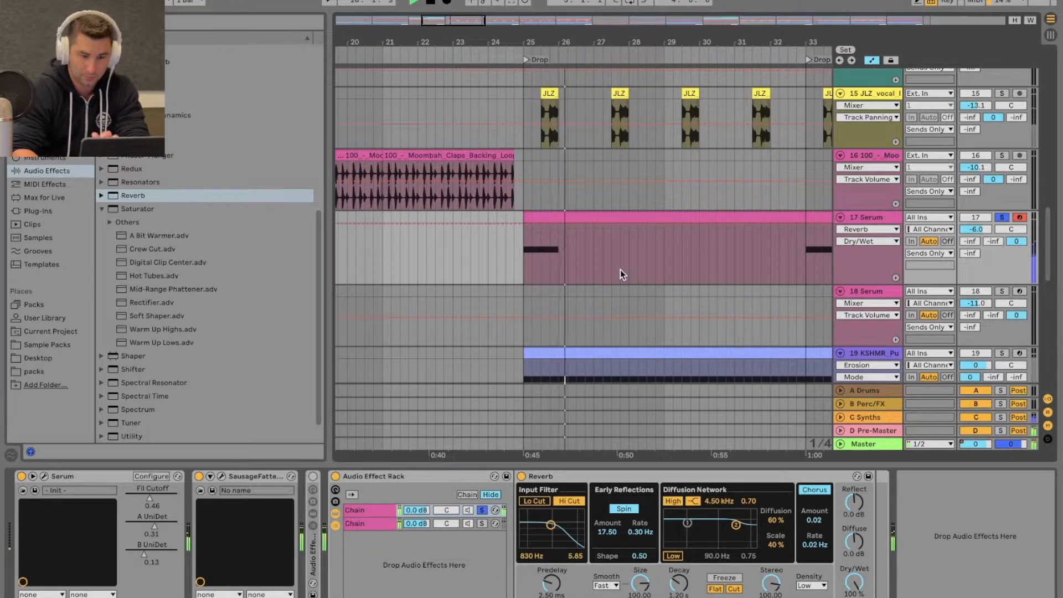
click(482, 524)
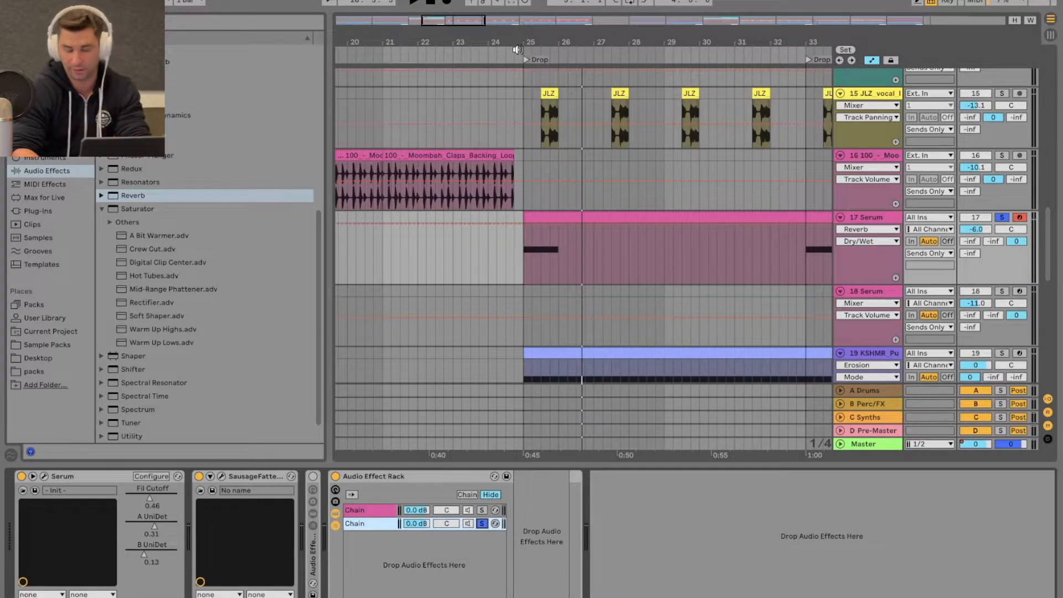
click(517, 50)
click(482, 524)
click(520, 46)
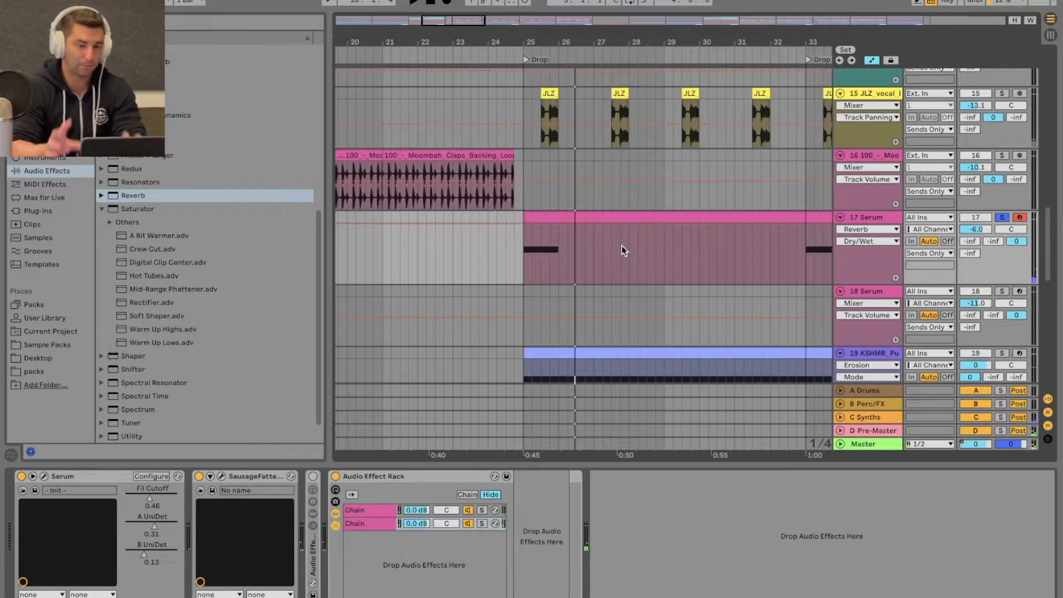
Delete the demonstration rack, and expand and enable the original Audio Effect Rack on the Serum track.
click(382, 511)
click(379, 527)
click(379, 513)
key(Delete)
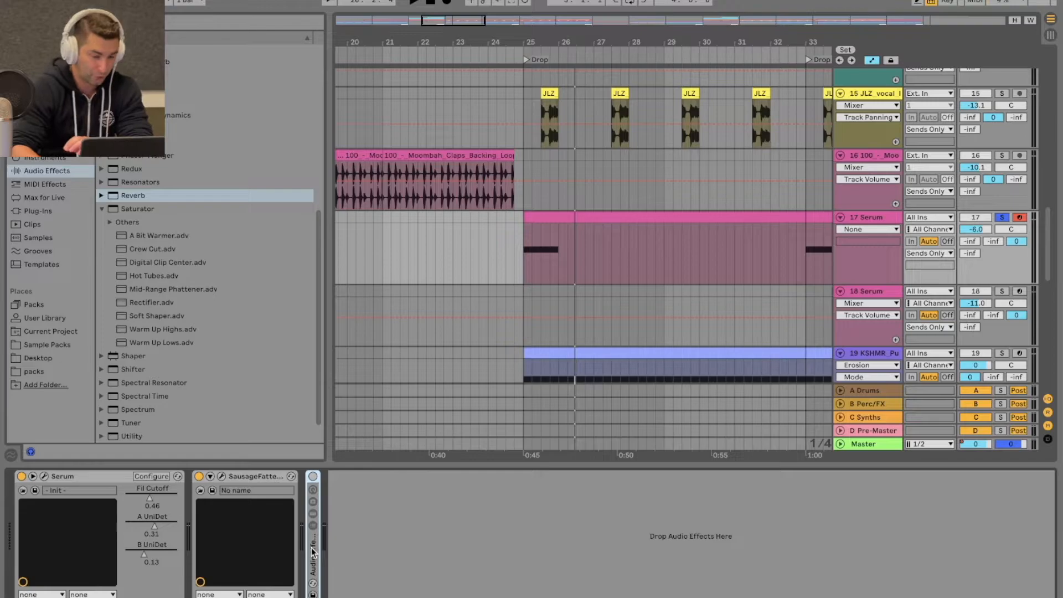
double_click(311, 549)
click(313, 476)
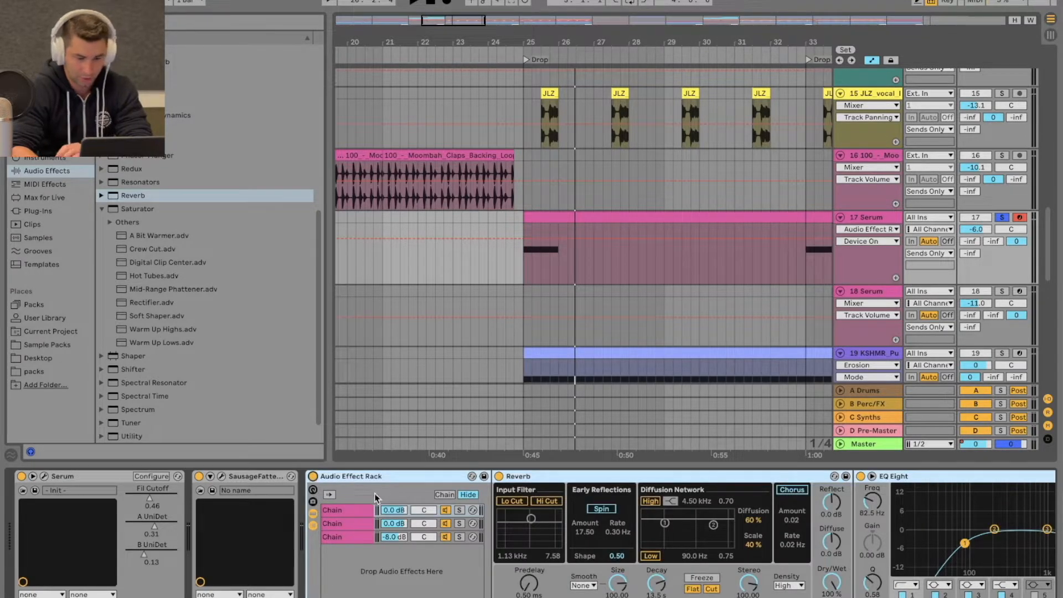
Review the original rack's three chains and examine the Reverb and EQ Eight settings on the first one.
click(354, 509)
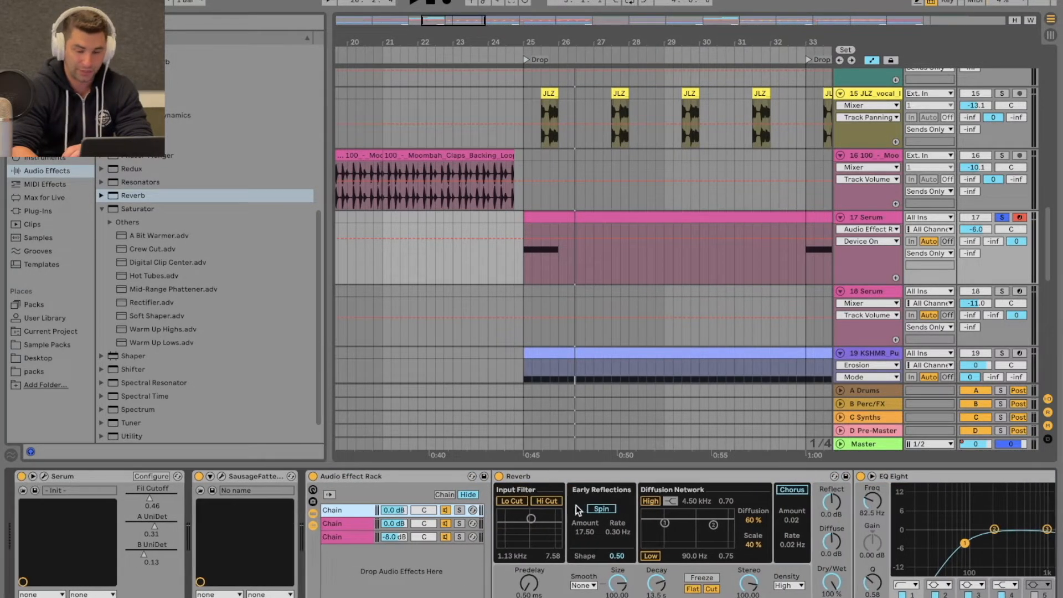
click(350, 522)
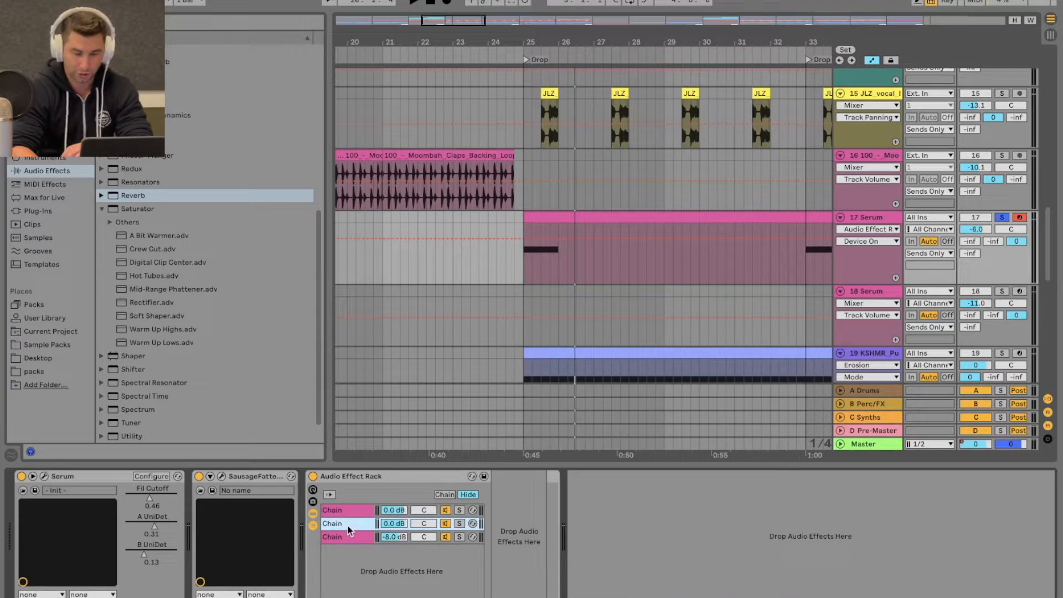
click(343, 536)
click(344, 508)
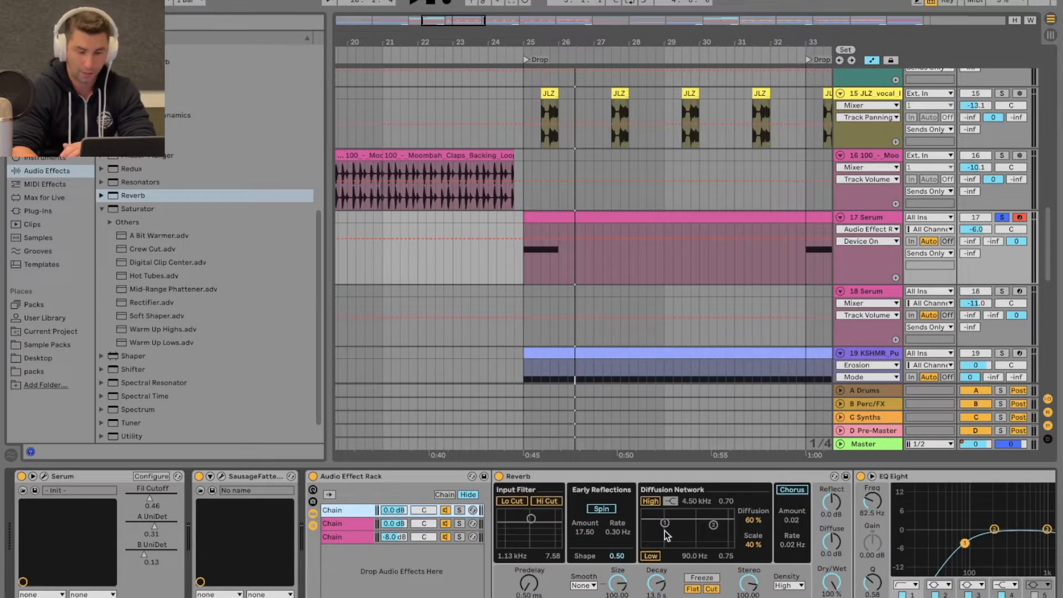
scroll(665, 531, right, 3)
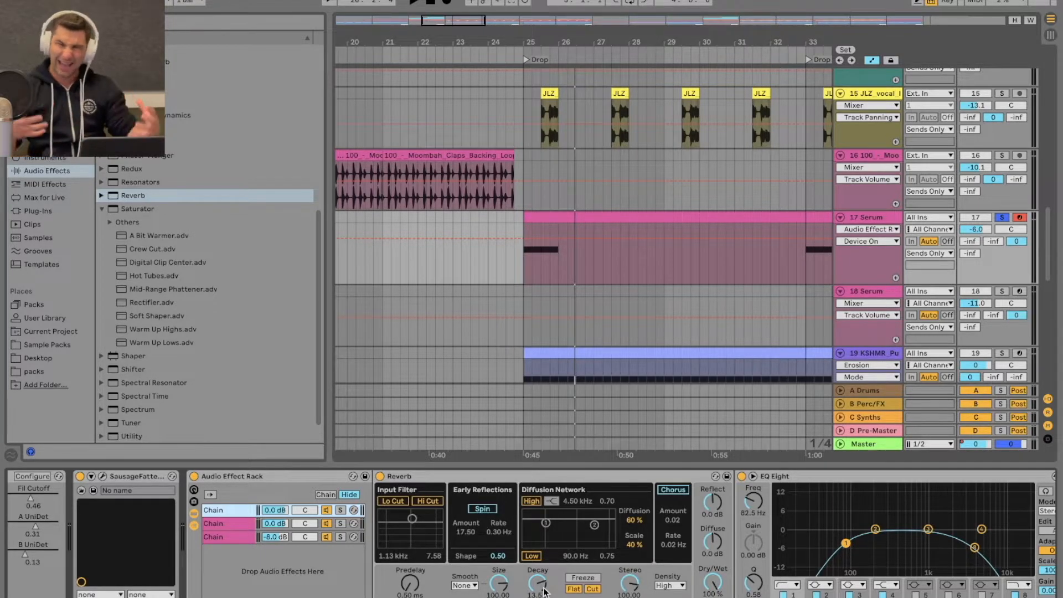
click(918, 479)
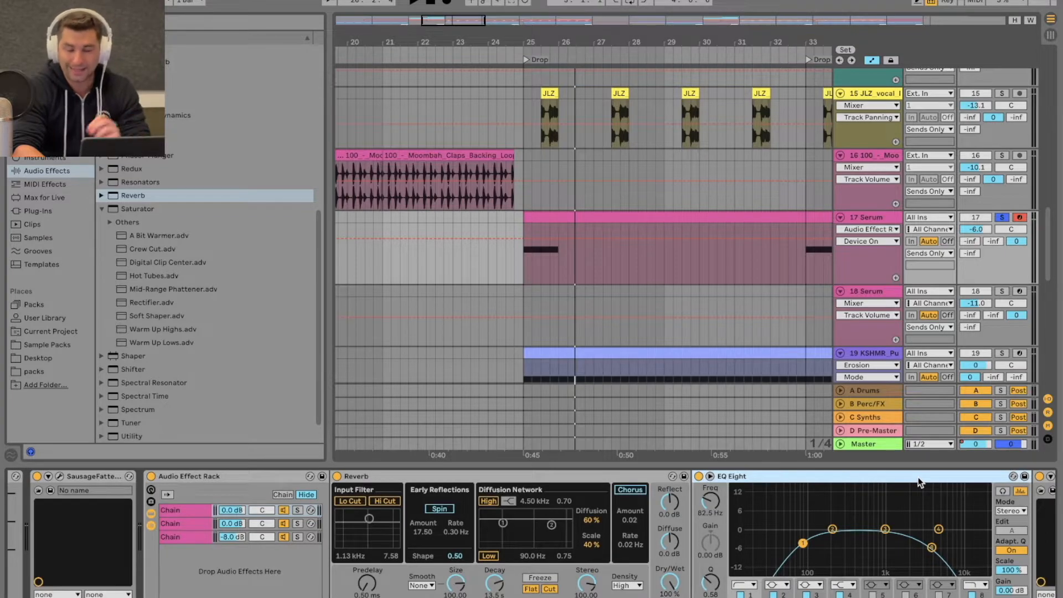
With the first chain soloed, try EQ Eight's high cut at 22 kHz while the Drop plays, and undo the change.
click(297, 511)
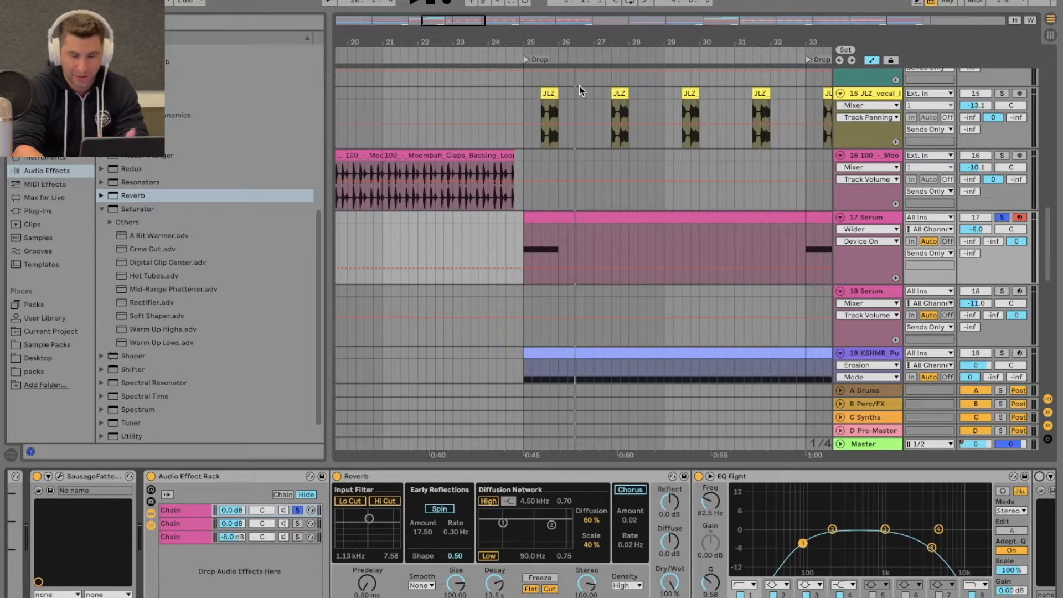
click(516, 54)
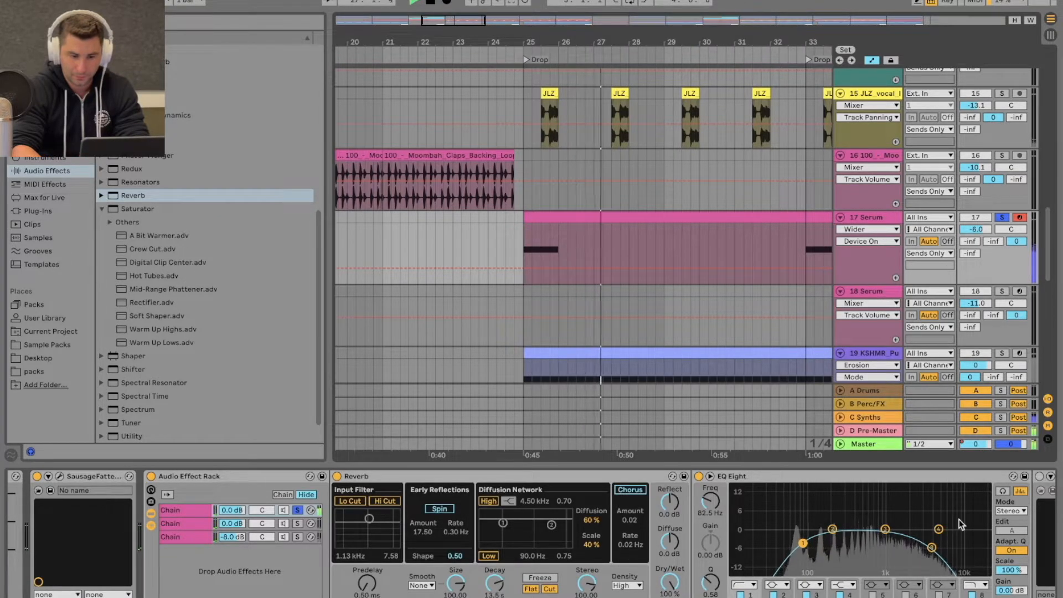
click(933, 548)
drag(933, 548, 987, 538)
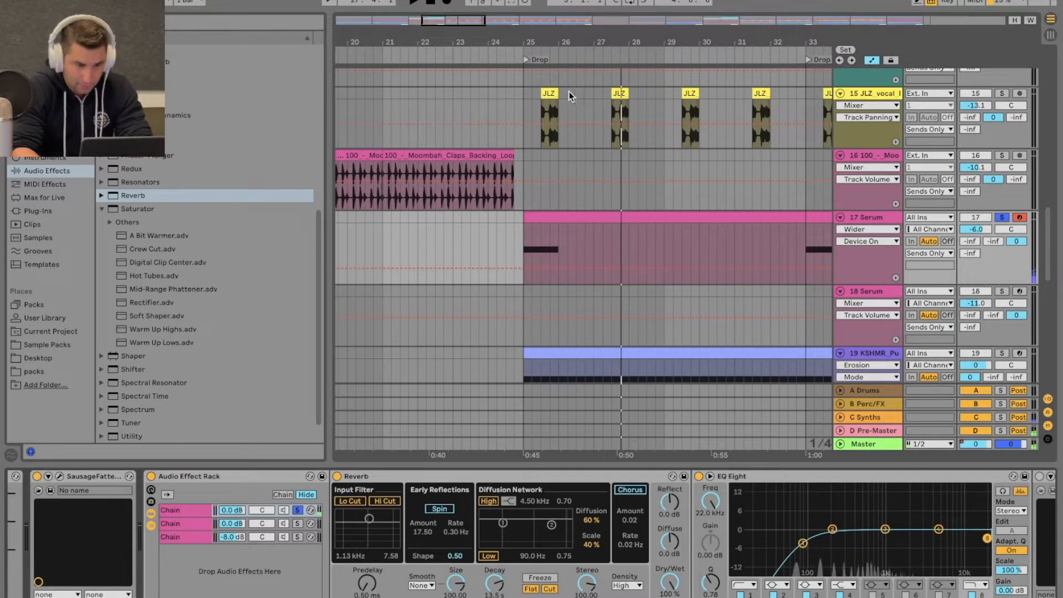
click(520, 49)
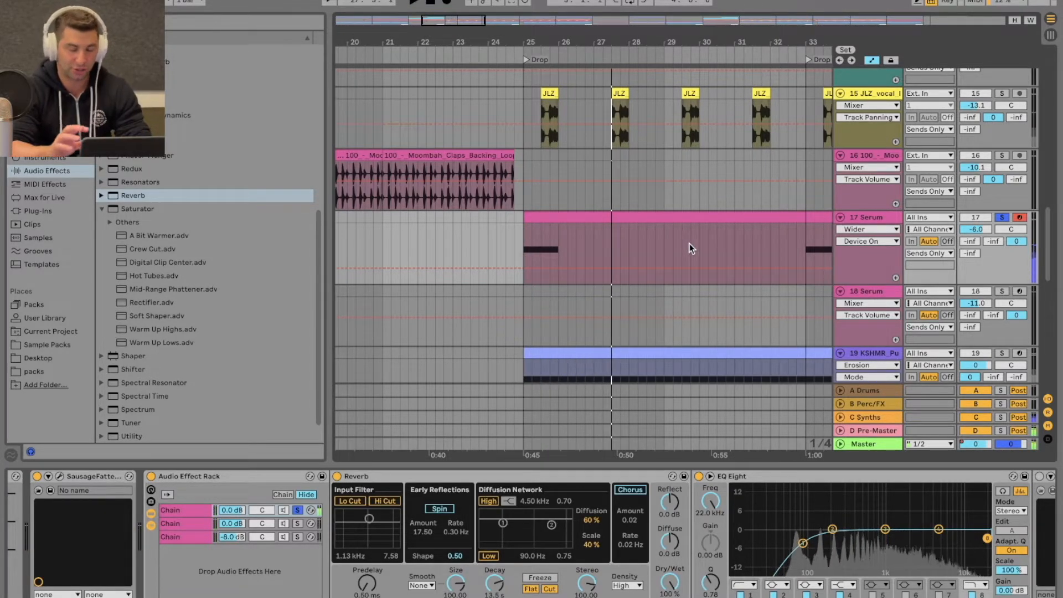
key(ctrl+z)
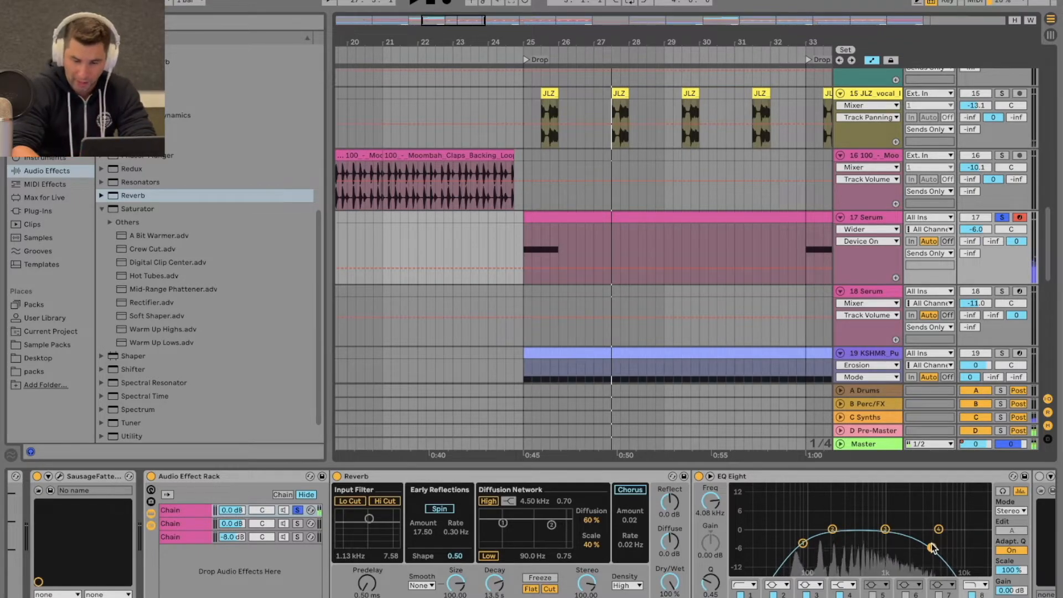
Enable Wider after EQ Eight on the first chain, and look briefly at the second chain.
scroll(896, 539, right, 5)
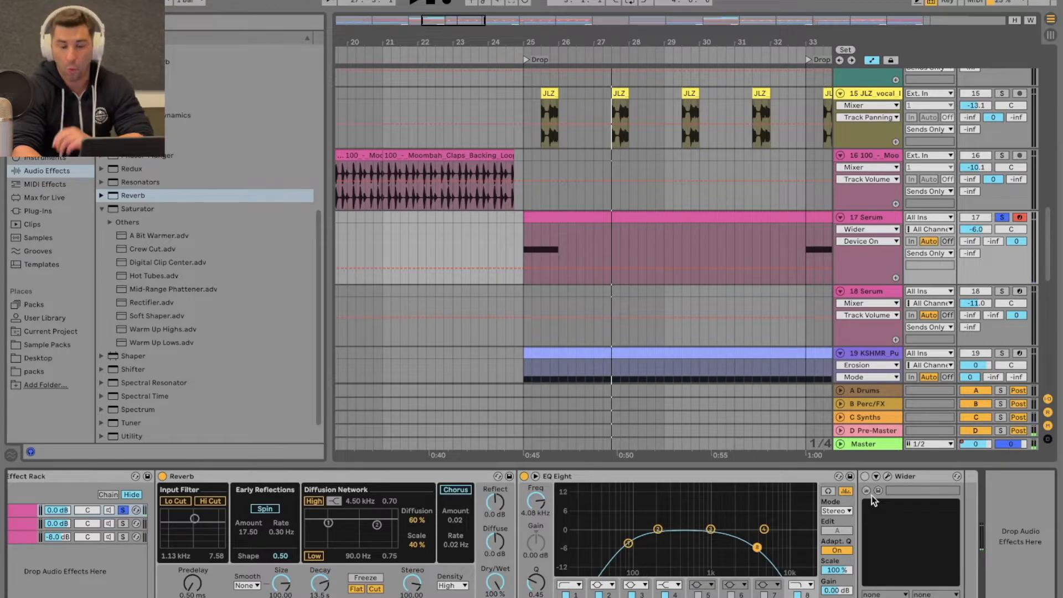
click(865, 477)
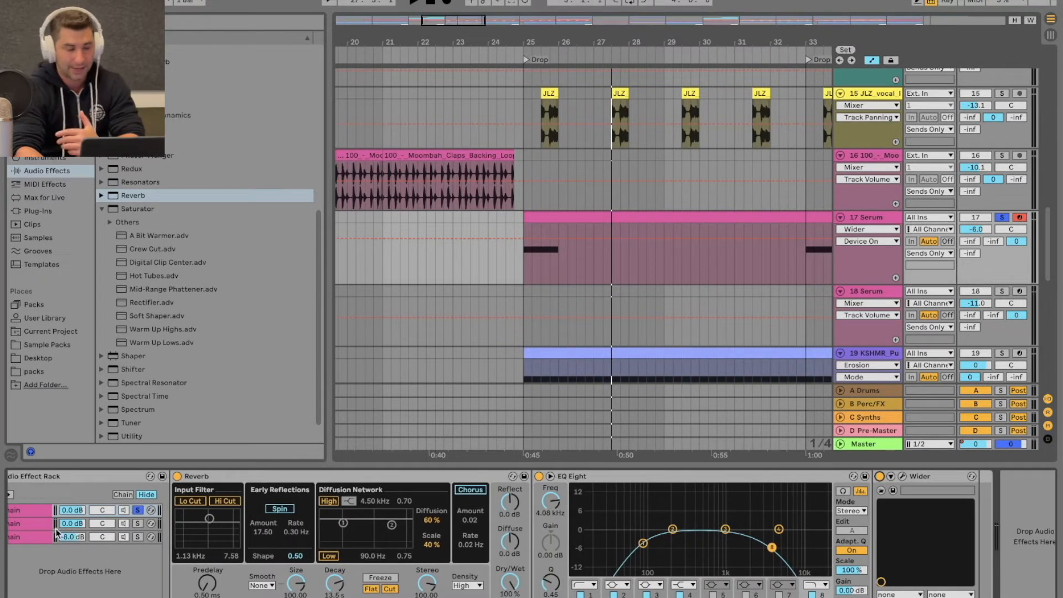
click(36, 524)
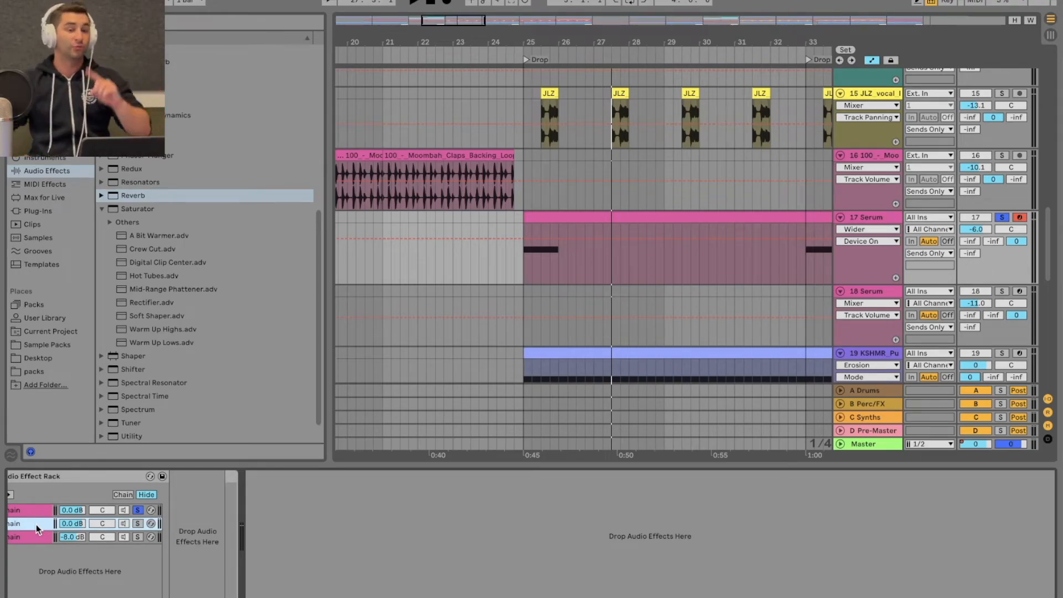
key(Up)
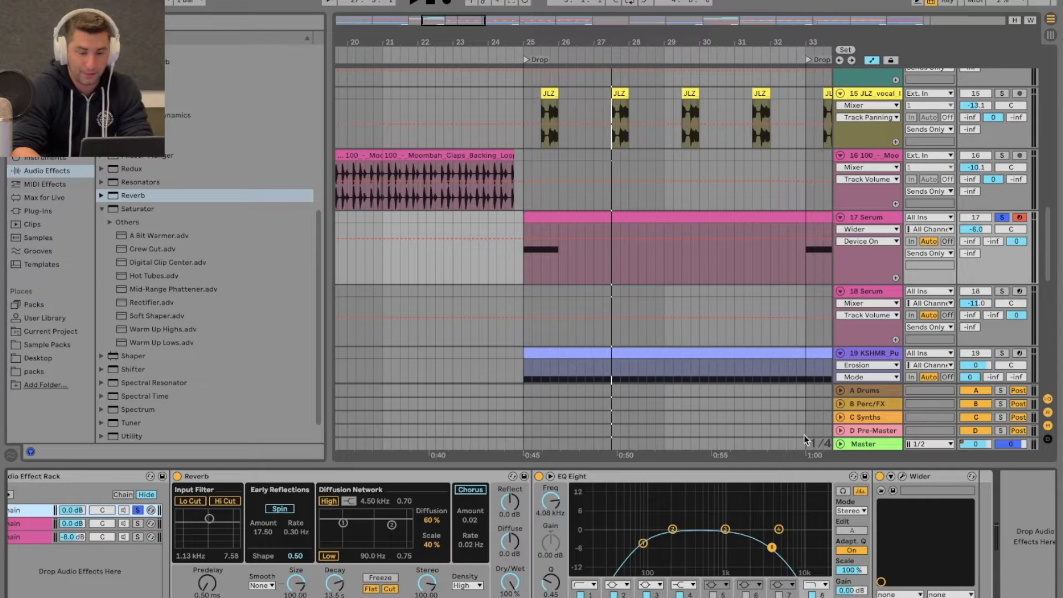
Compare the soloed first chain with Wider bypassed and enabled while playing from the Drop.
click(880, 476)
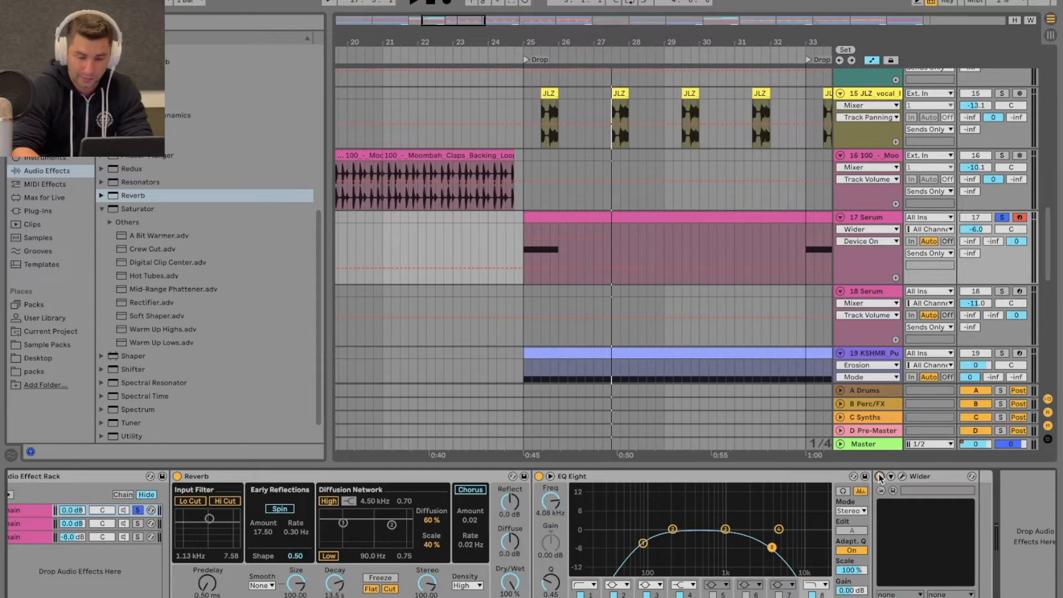
click(527, 59)
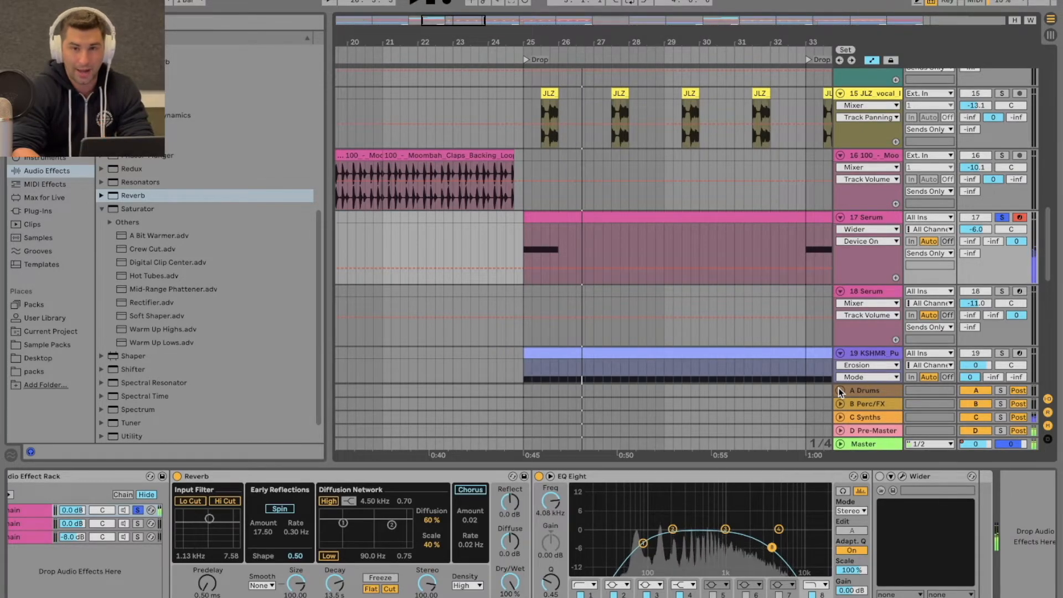
click(882, 477)
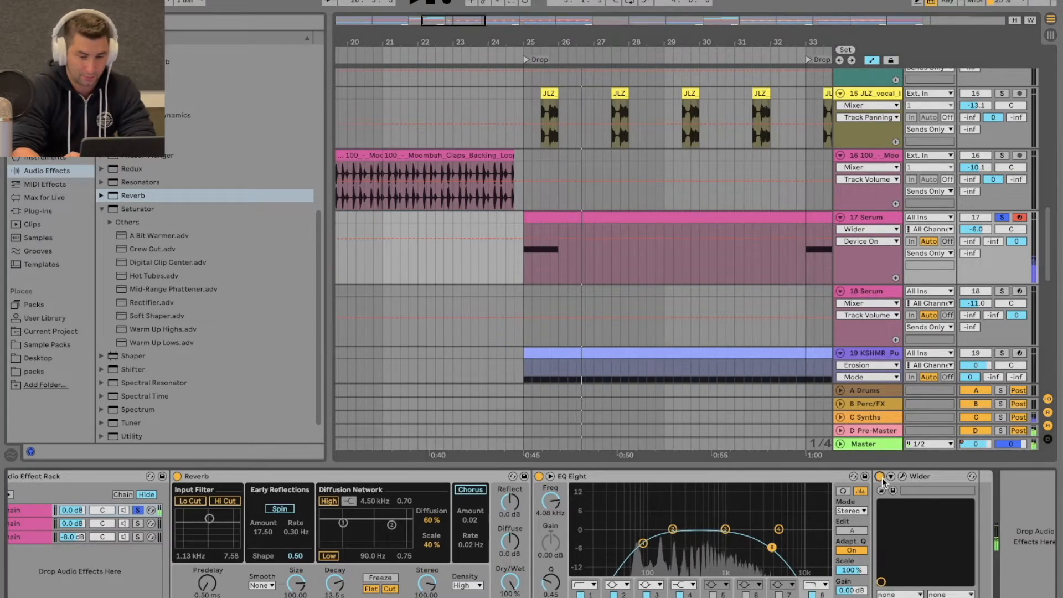
click(514, 55)
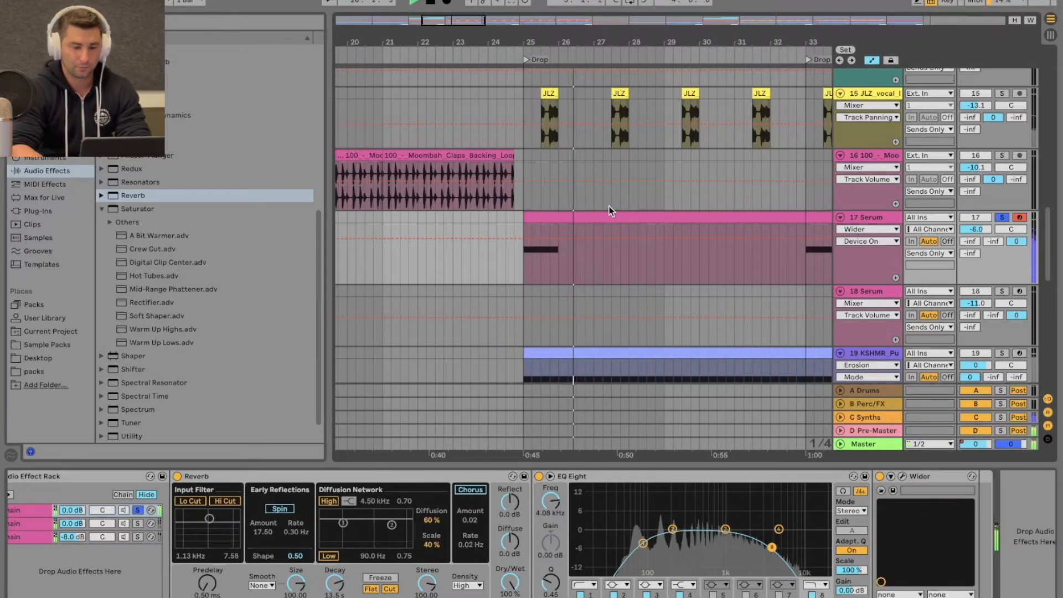
Open the Wider plug-in window, adjust its amount to 200% while the Drop plays, and close the window.
click(902, 477)
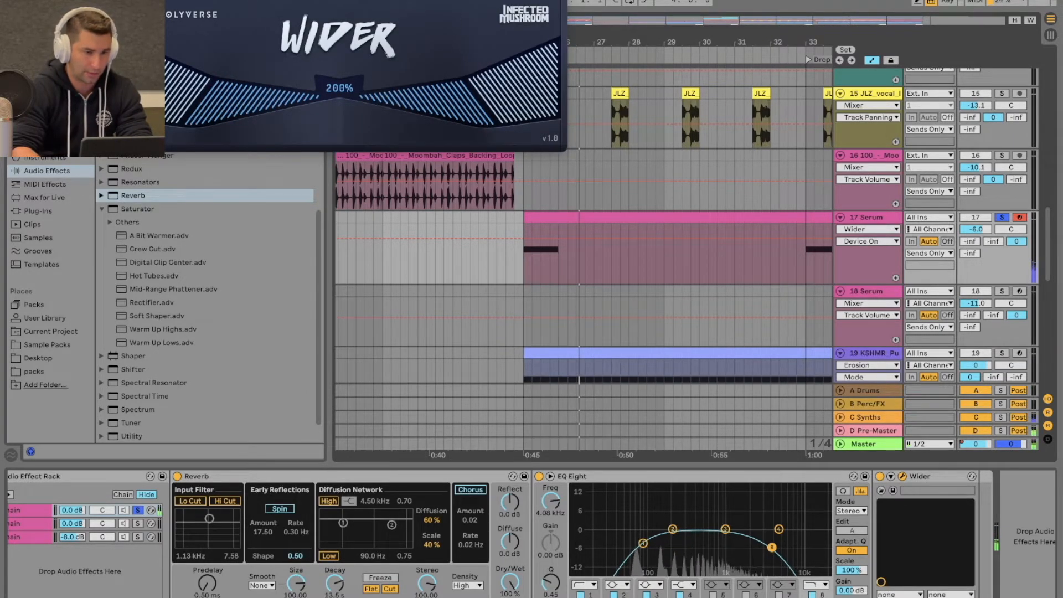
drag(448, 0, 459, 211)
click(509, 66)
drag(367, 313, 339, 277)
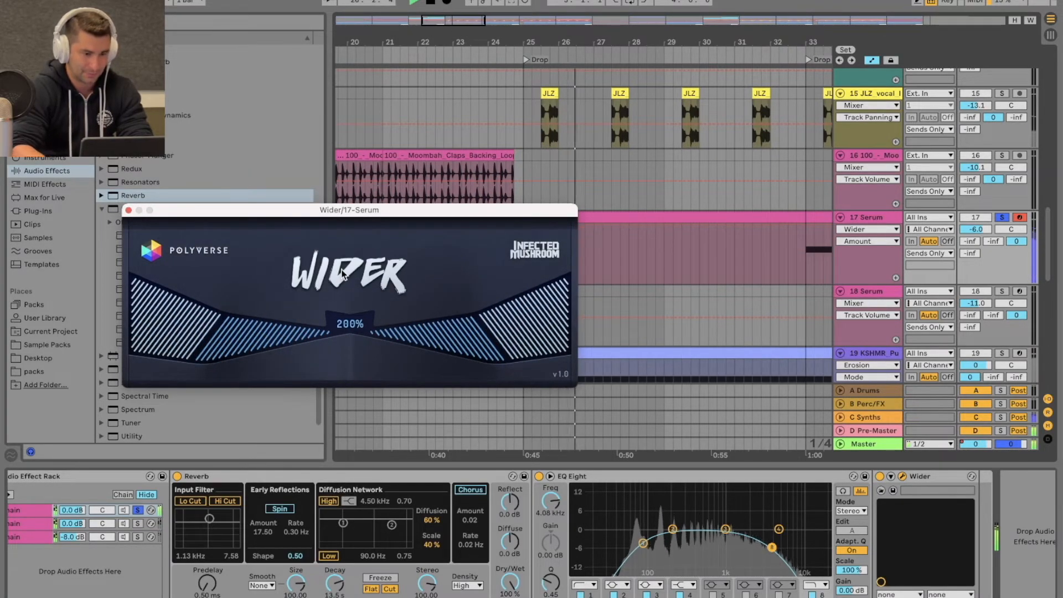
click(128, 211)
mouse_move(451, 320)
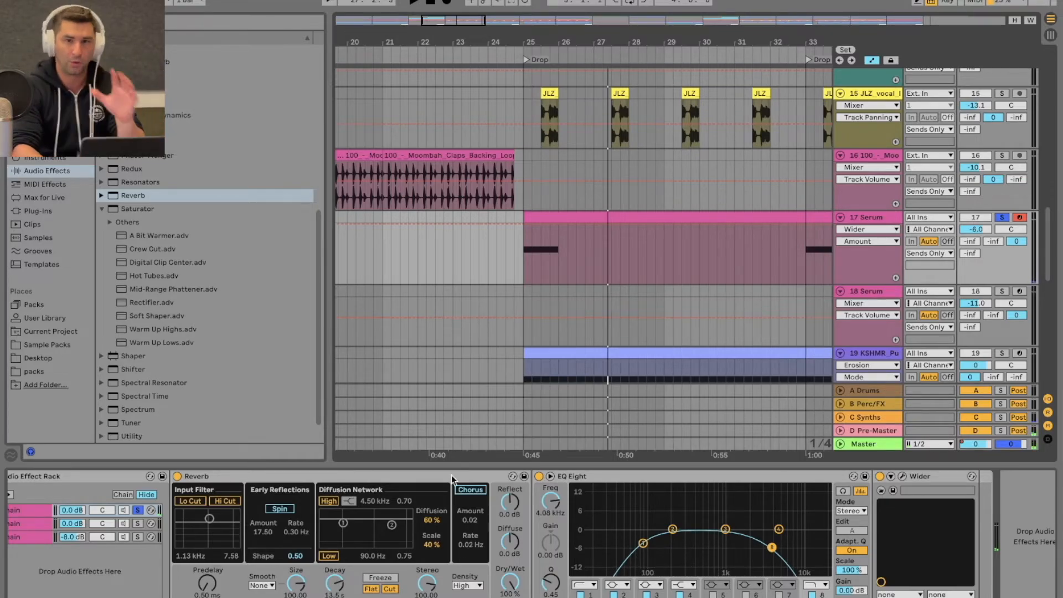
Unsolo the rack's first chain, and view the second chain and the Delay settings on the third.
scroll(447, 537, left, 4)
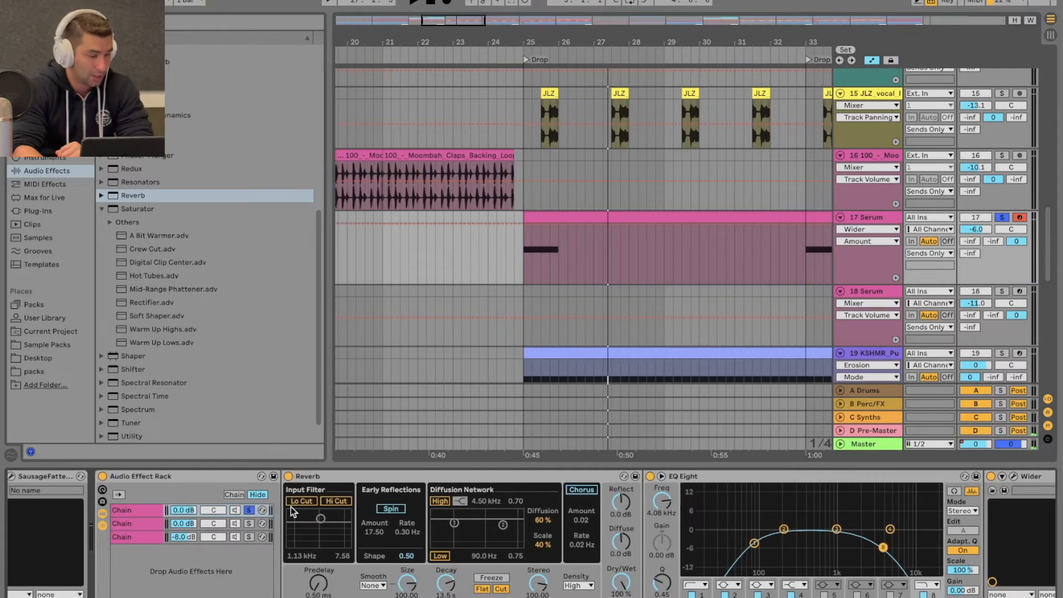
click(252, 509)
click(145, 522)
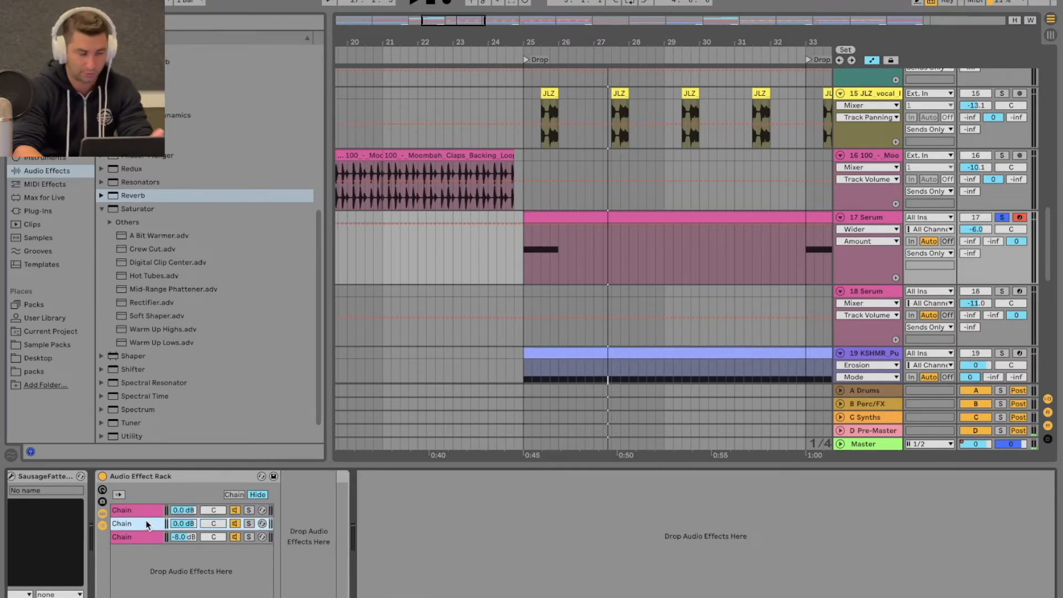
click(137, 537)
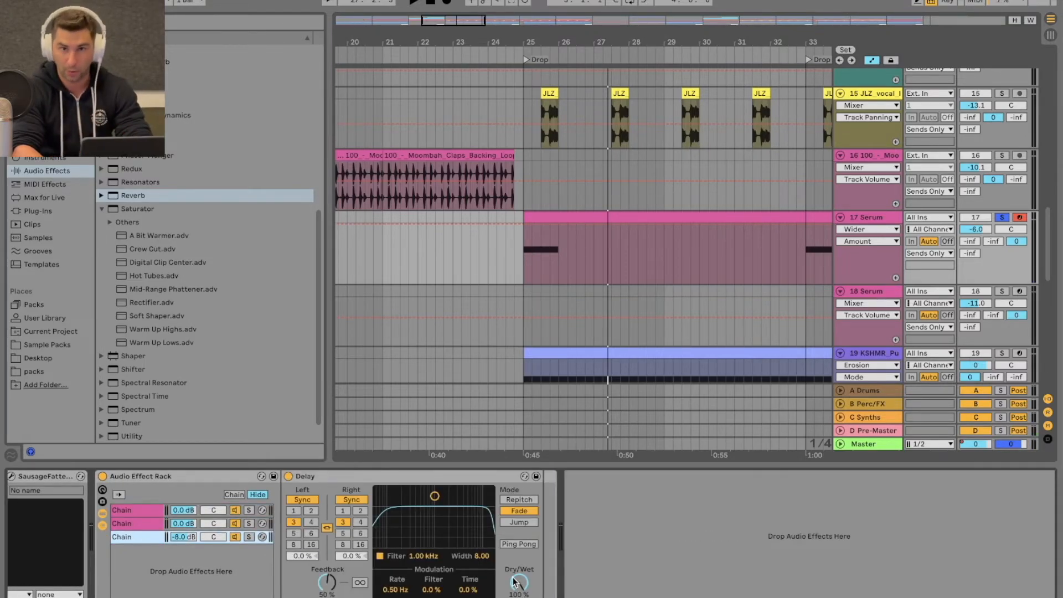
click(344, 522)
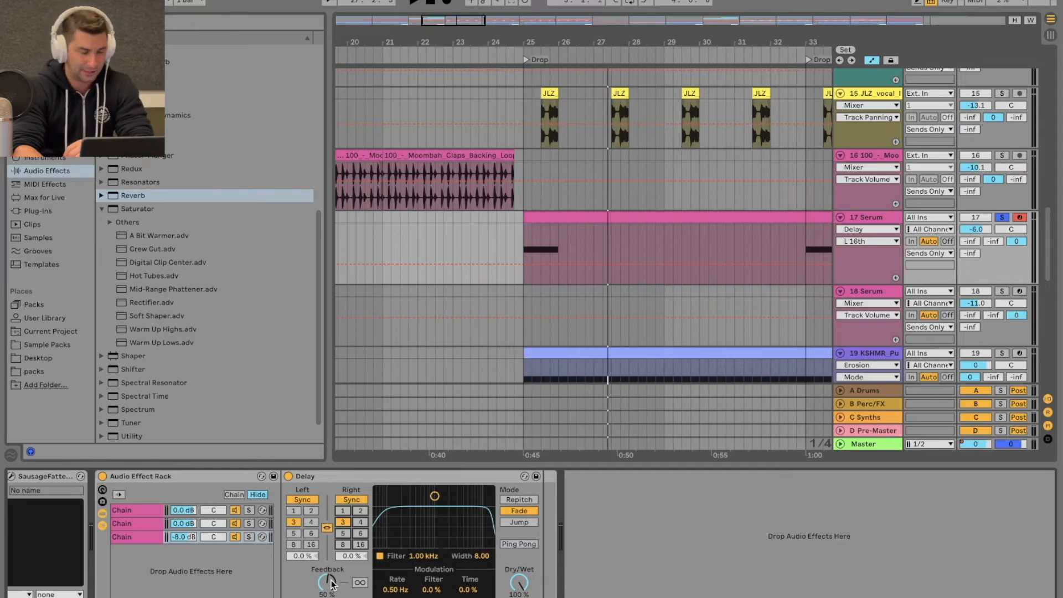
click(139, 537)
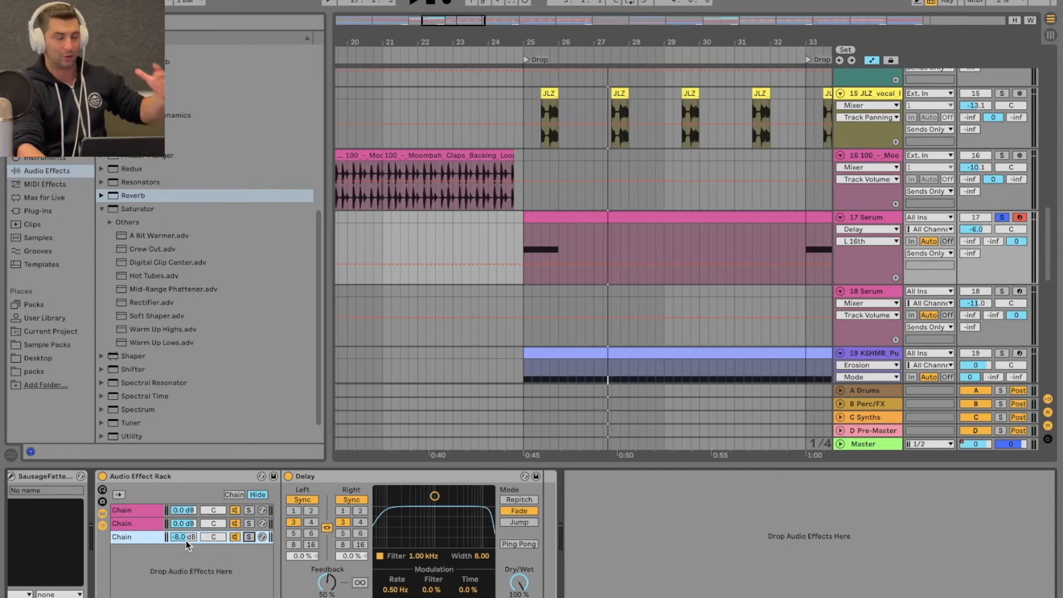
Listen to the Drop with the third chain's Delay soloed, and compare it with all three chains playing.
click(249, 538)
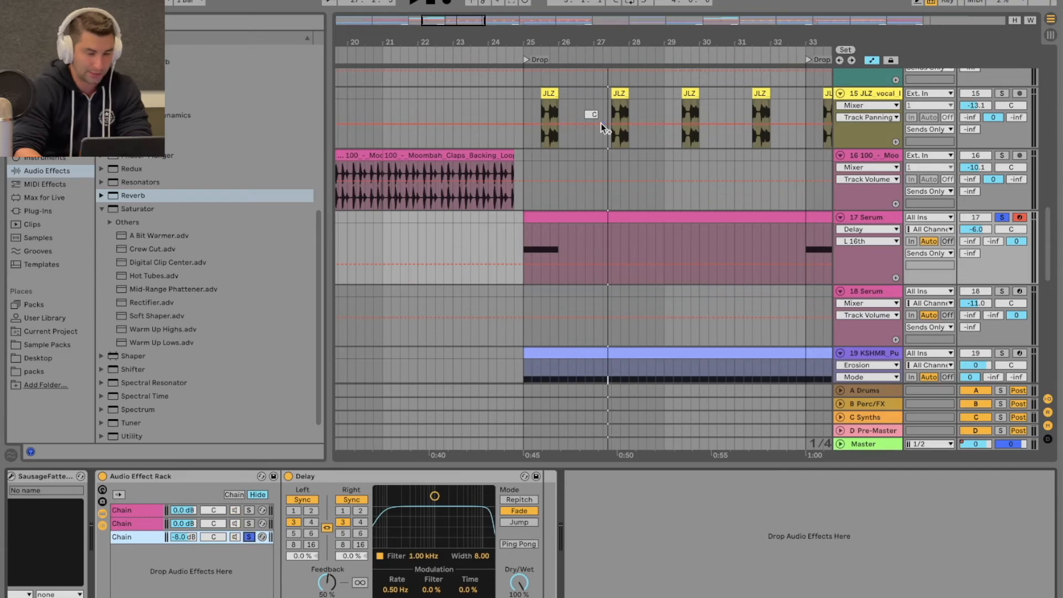
click(527, 60)
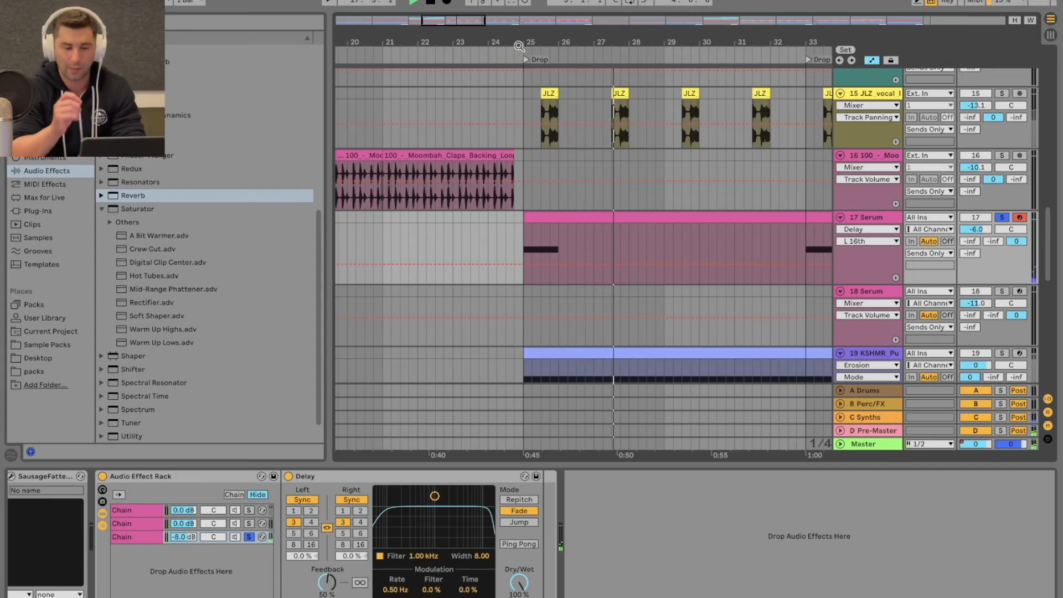
key(space)
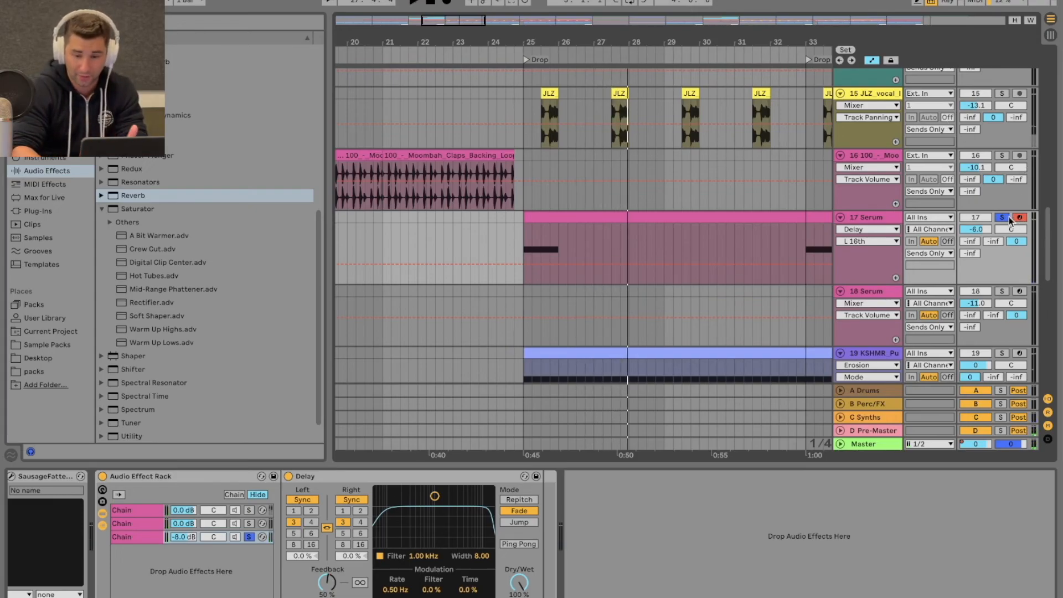
click(248, 537)
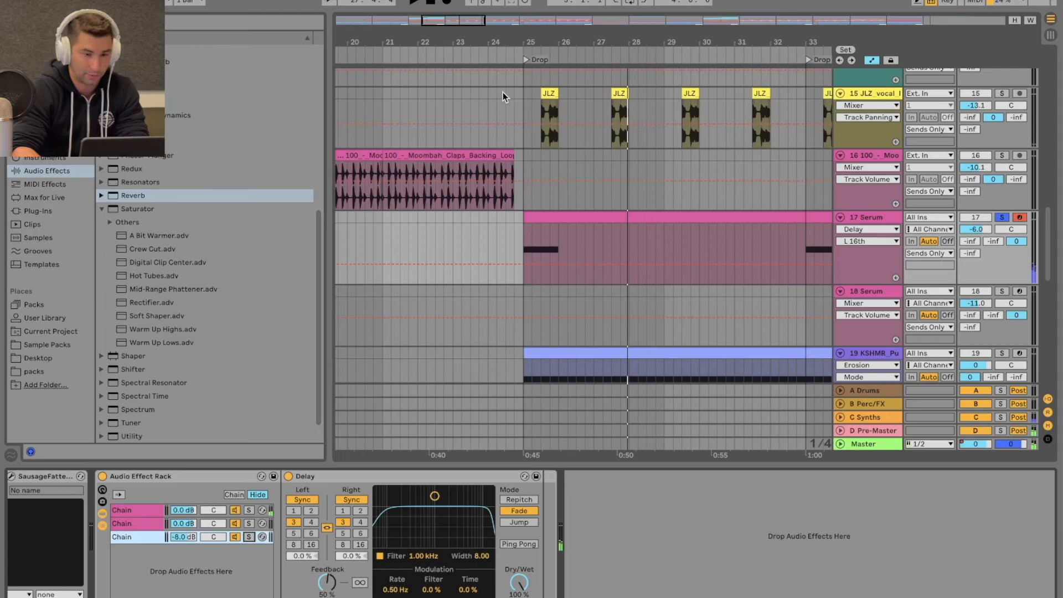
key(space)
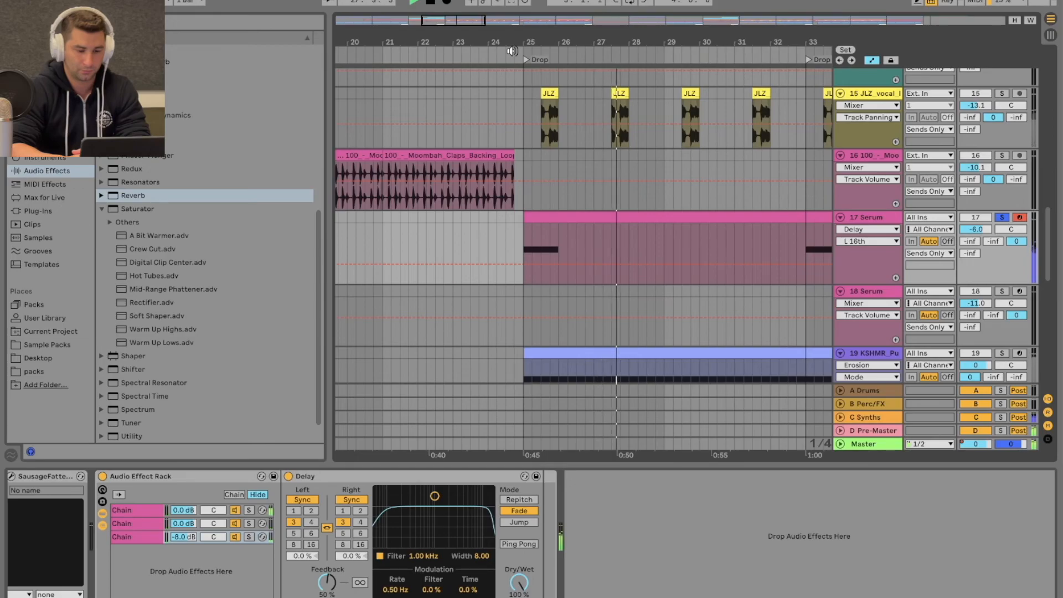
Unsolo the Serum track and play the full mix from just before Drop 2, showing bars 25 to 43.
click(1000, 218)
click(781, 48)
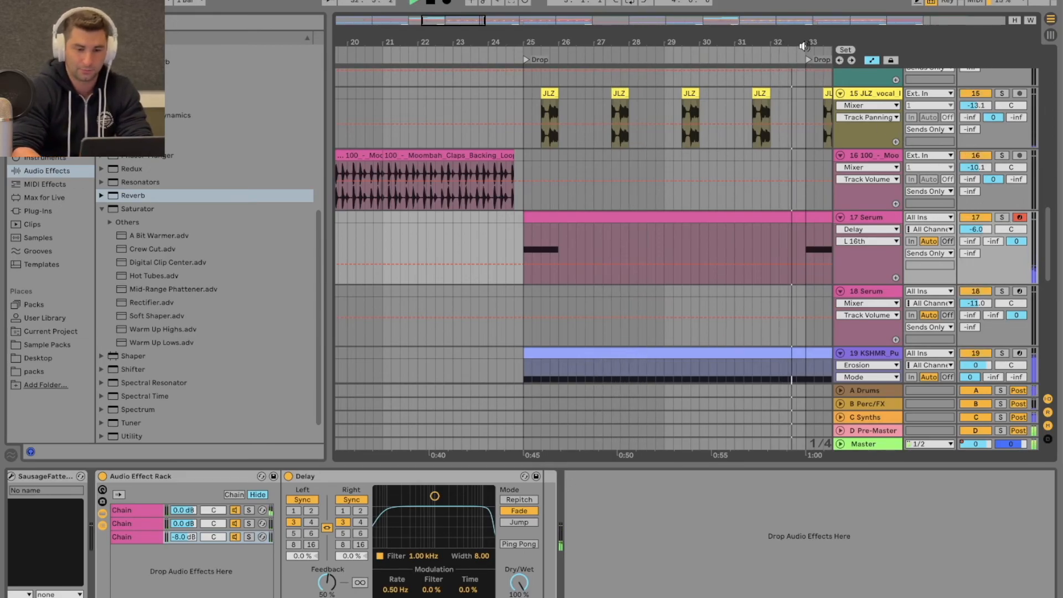
drag(610, 40, 539, 39)
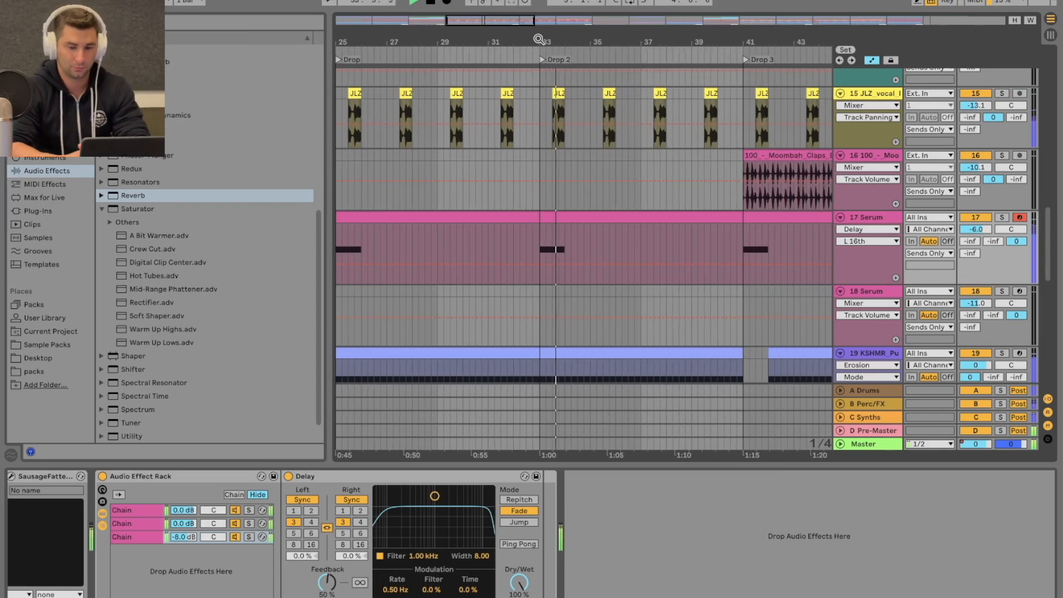